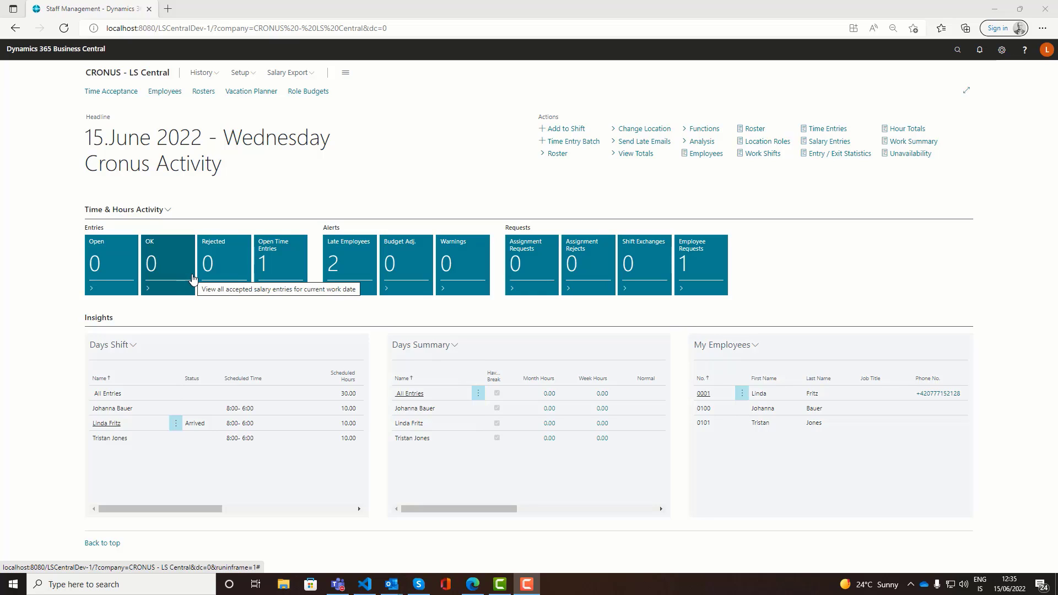
- View the open time entries for the current work date, including their status columns, and return to the home page
{"action": "left_click", "coordinate": [281, 264]}
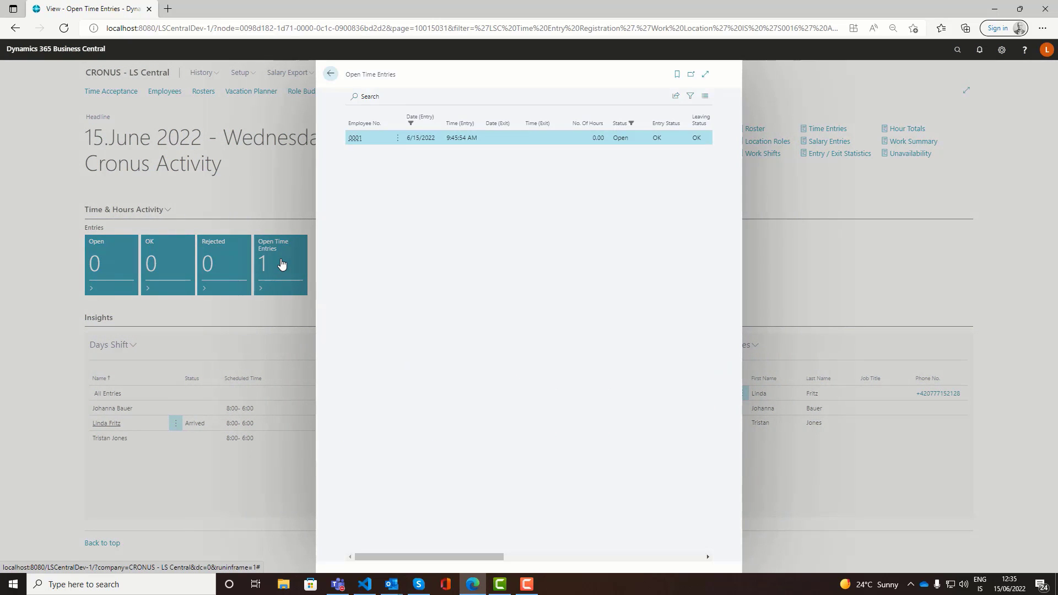
{"action": "left_click_drag", "start_coordinate": [445, 557], "coordinate": [482, 570]}
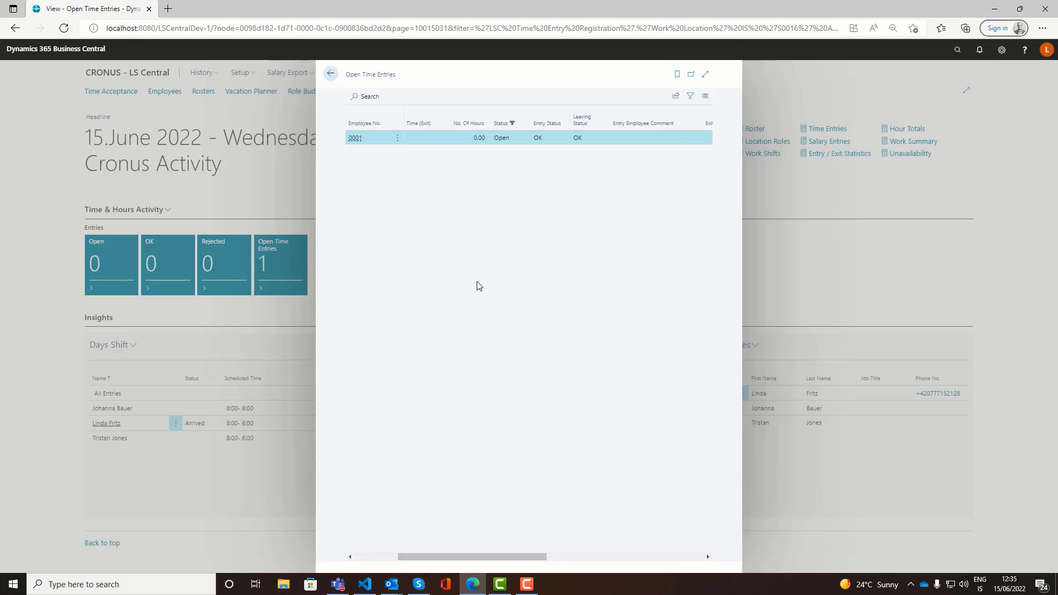
{"action": "left_click", "coordinate": [331, 74]}
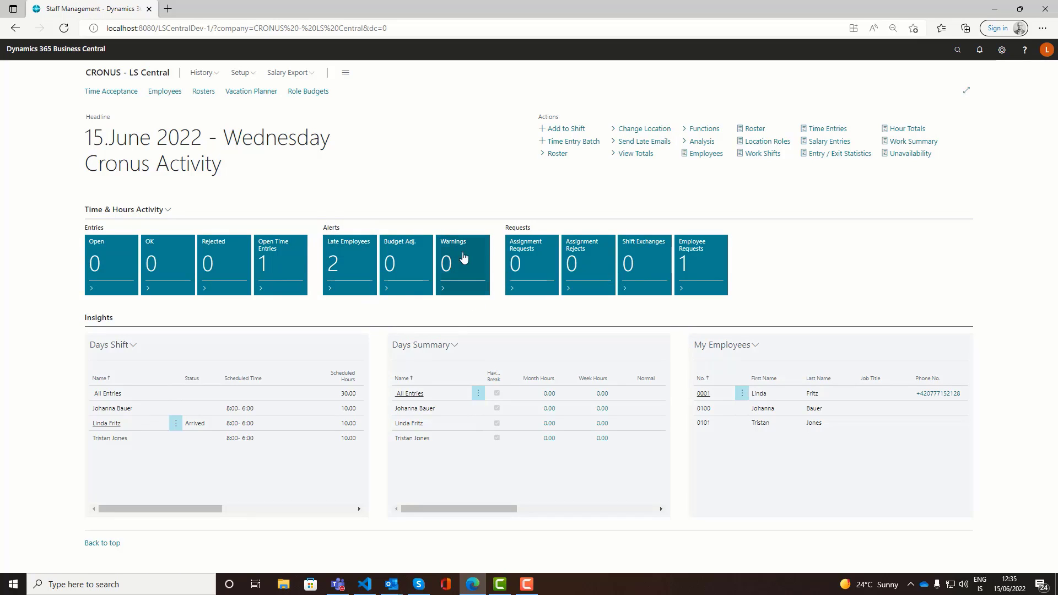
- Review the late employees' roster entries and the pending employee requests, returning to the home page
{"action": "left_click", "coordinate": [336, 272]}
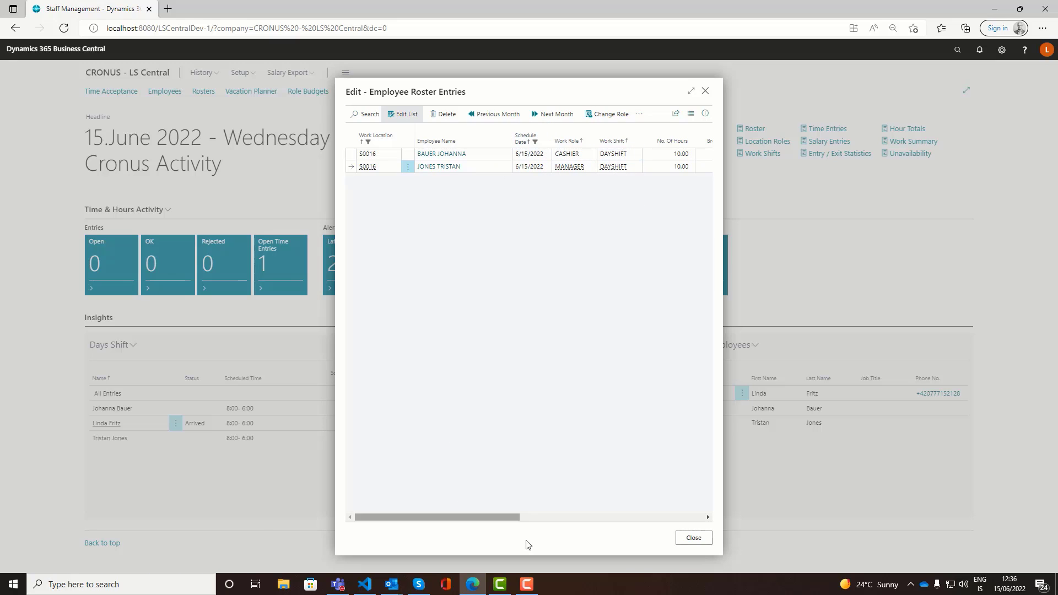
{"action": "left_click", "coordinate": [694, 539]}
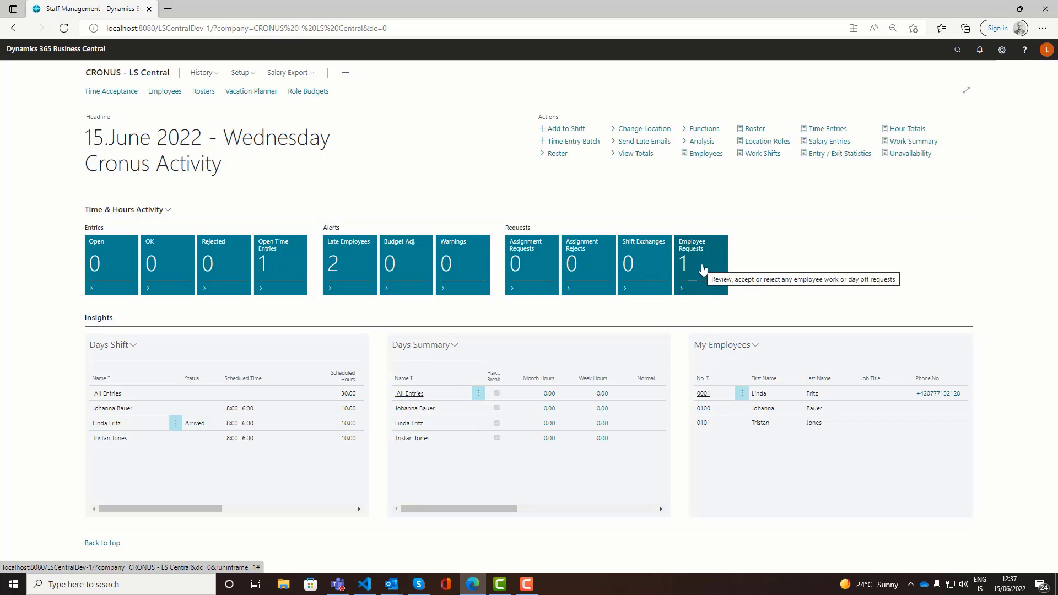
{"action": "left_click", "coordinate": [702, 269]}
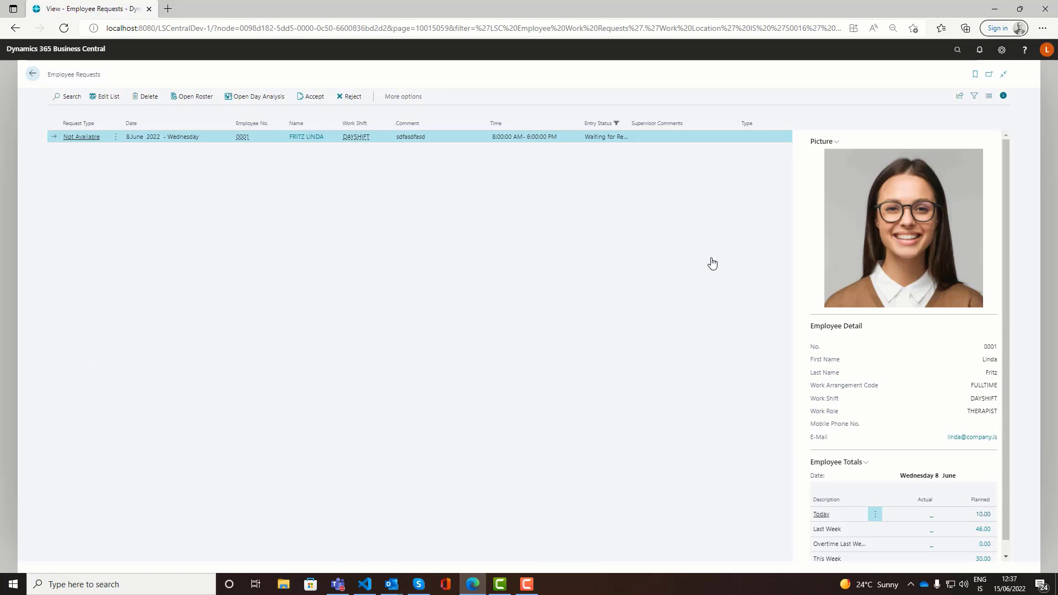
{"action": "left_click", "coordinate": [32, 73]}
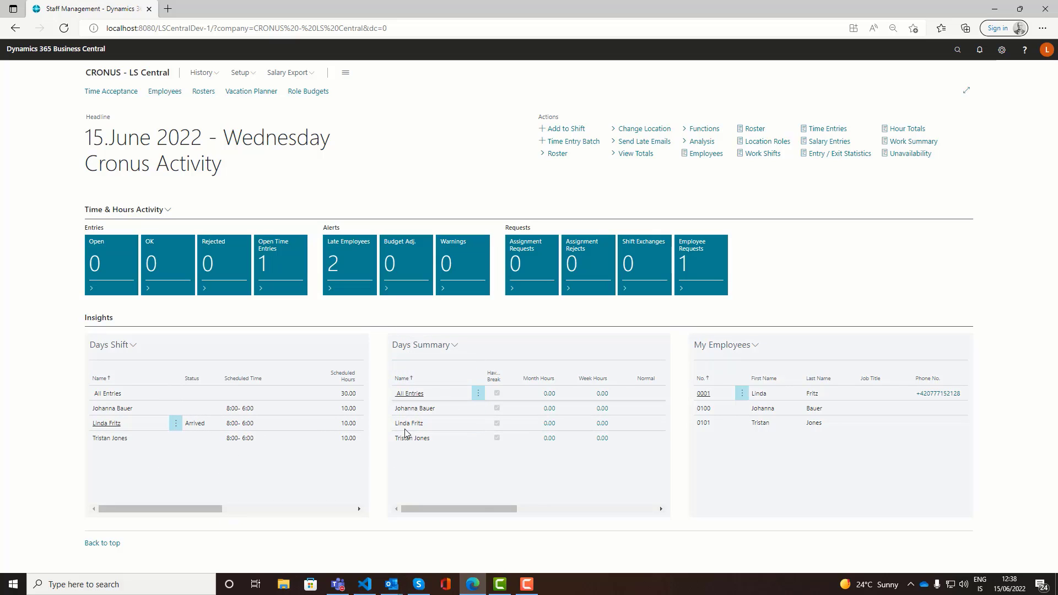
- Look over the Days Summary and the actions available for My Employees
{"action": "mouse_move", "coordinate": [481, 510]}
{"action": "left_mouse_down"}
{"action": "mouse_move", "coordinate": [564, 520]}
{"action": "mouse_move", "coordinate": [480, 522]}
{"action": "left_mouse_up"}
{"action": "left_click", "coordinate": [755, 347]}
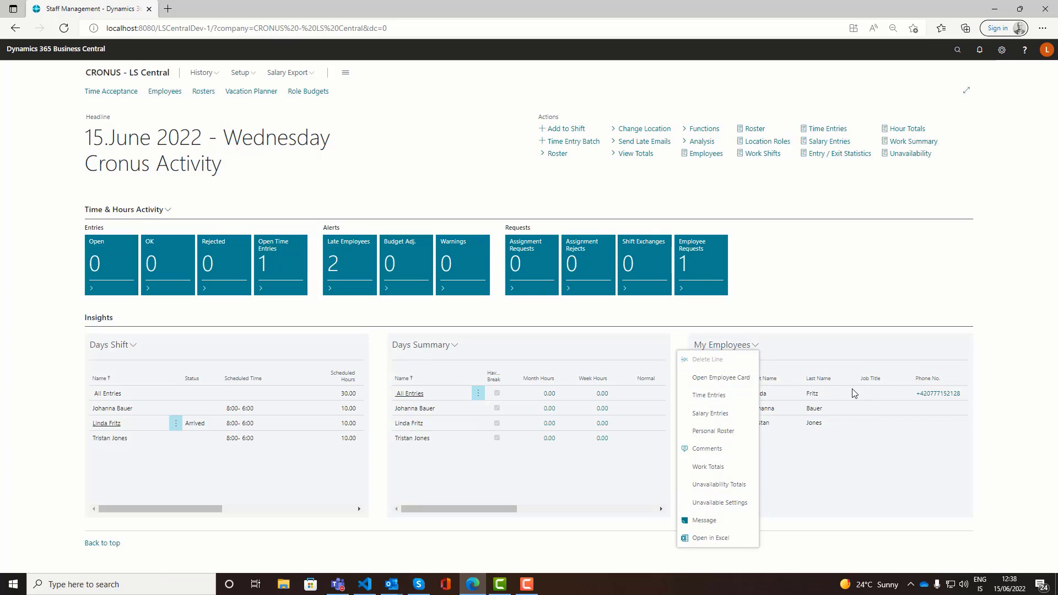
{"action": "left_click", "coordinate": [907, 457]}
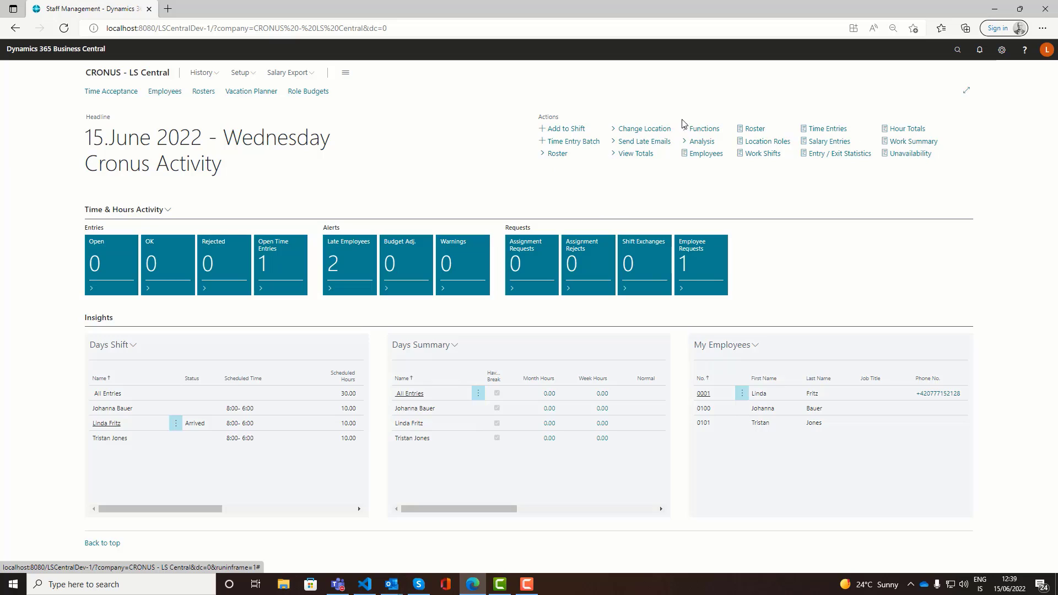
- View the Time Acceptance page and the Employees list, returning to the home page after each
{"action": "left_click", "coordinate": [117, 92]}
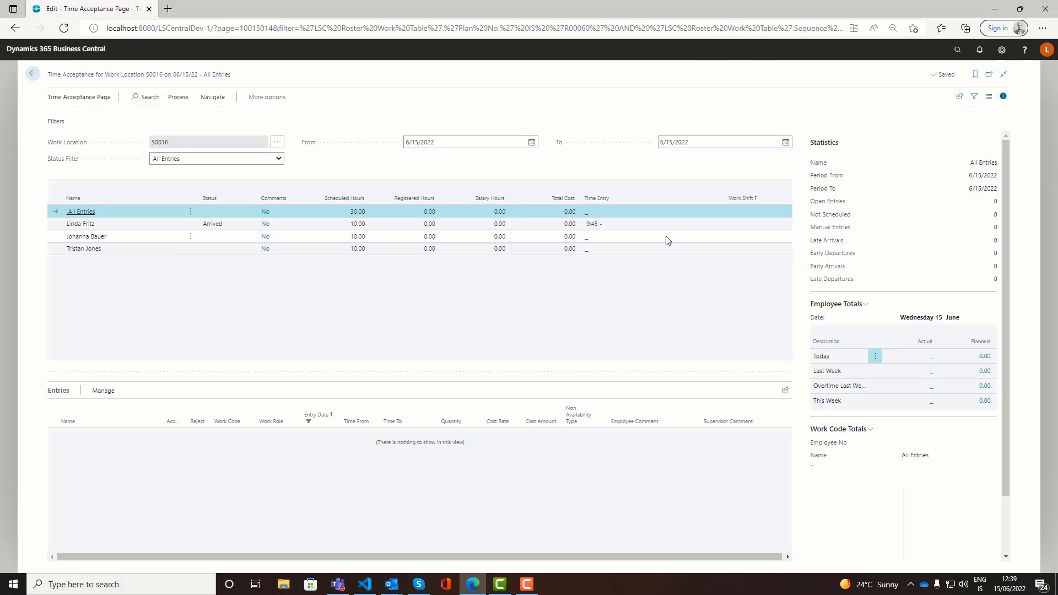
{"action": "left_click", "coordinate": [33, 74]}
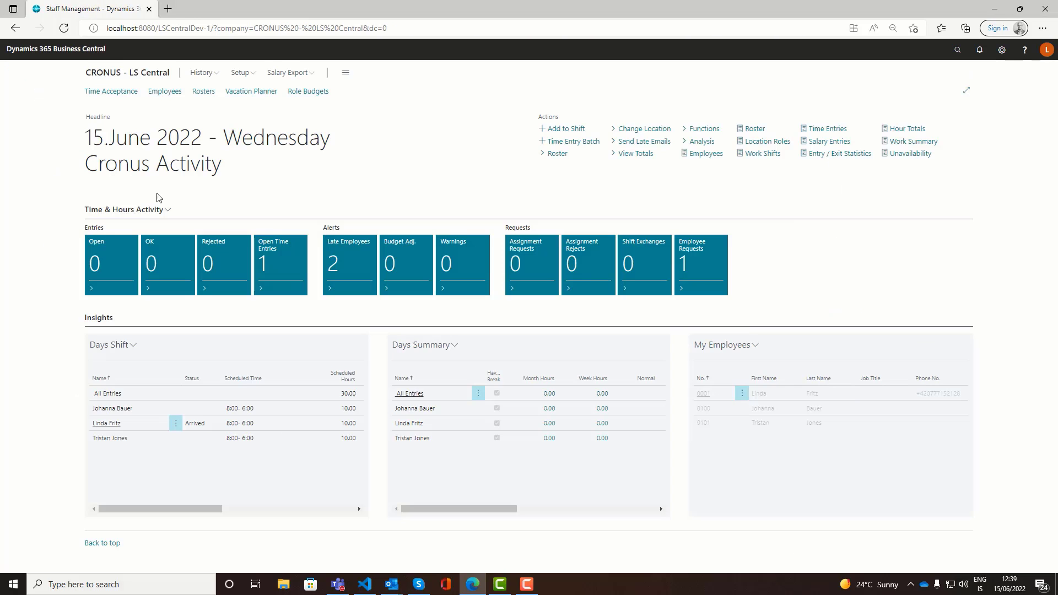
{"action": "left_click", "coordinate": [165, 92]}
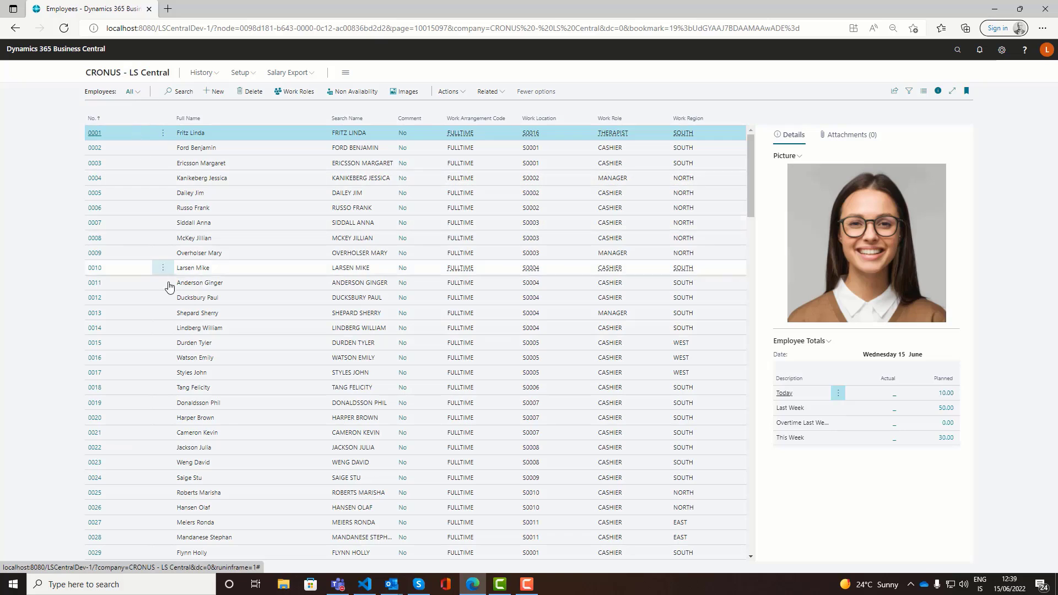
{"action": "left_click", "coordinate": [132, 75]}
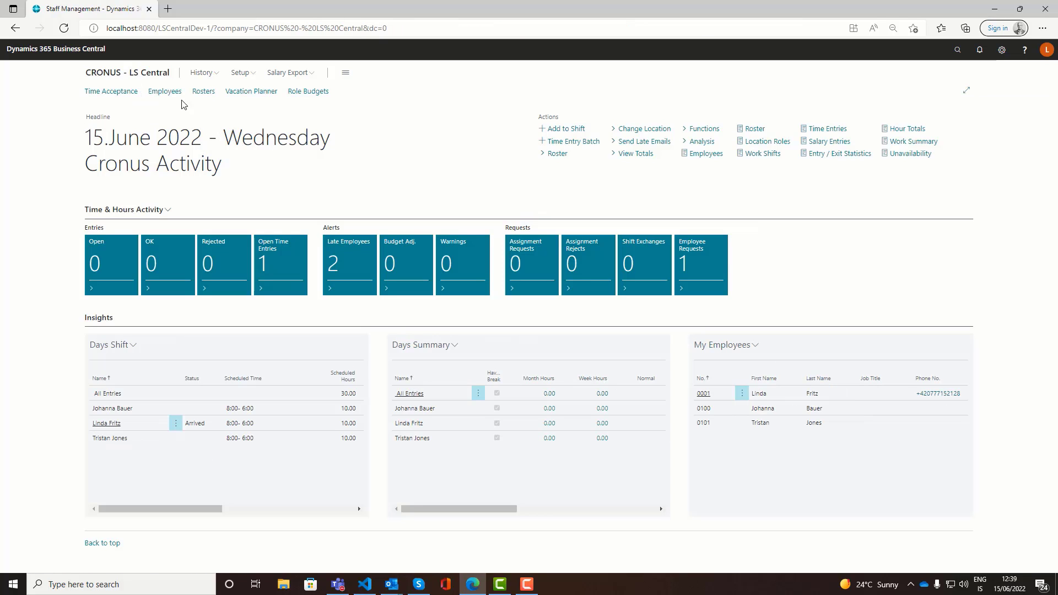
- View the Rosters list and the Vacation Planner, returning to the home page after each
{"action": "left_click", "coordinate": [203, 94]}
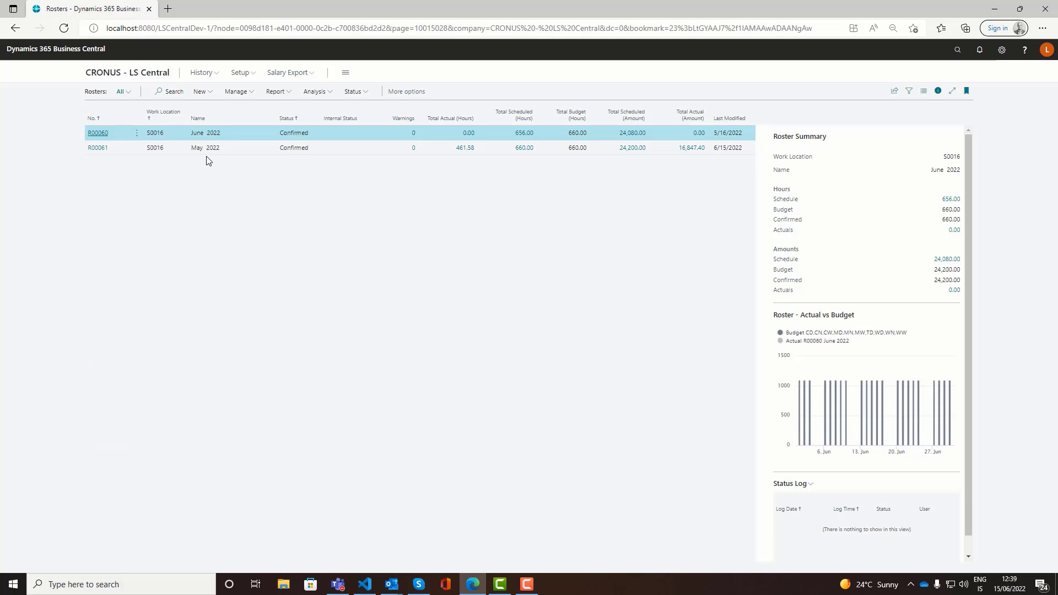
{"action": "left_click", "coordinate": [118, 75]}
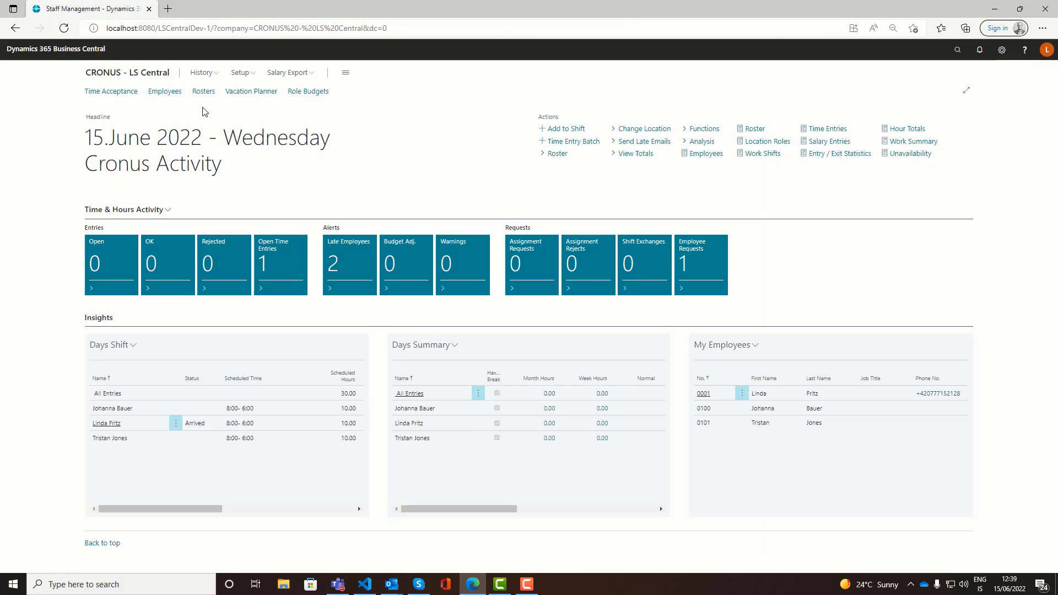
{"action": "left_click", "coordinate": [253, 94]}
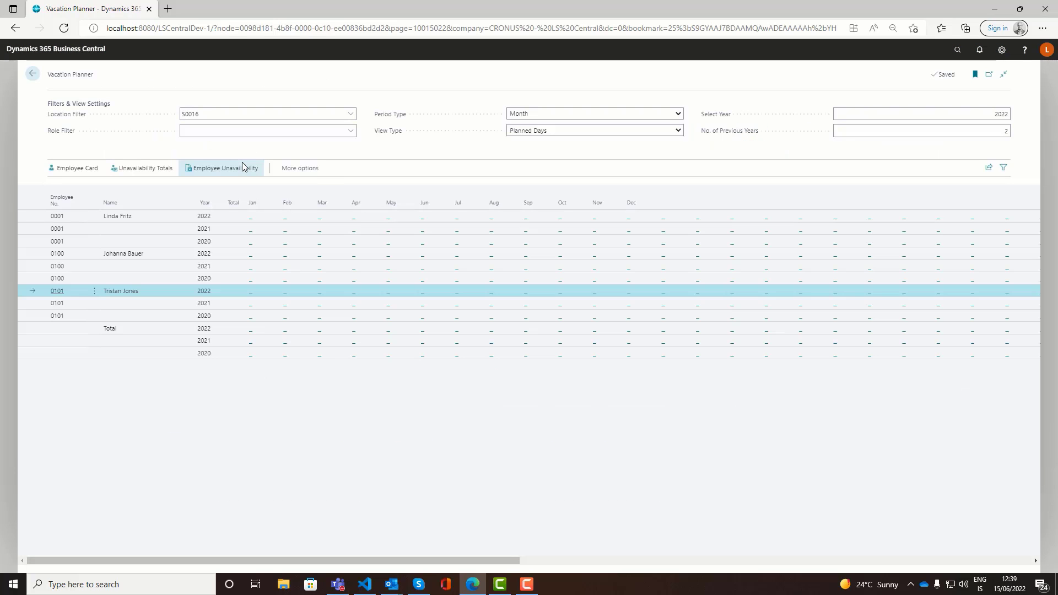
{"action": "left_click", "coordinate": [33, 75]}
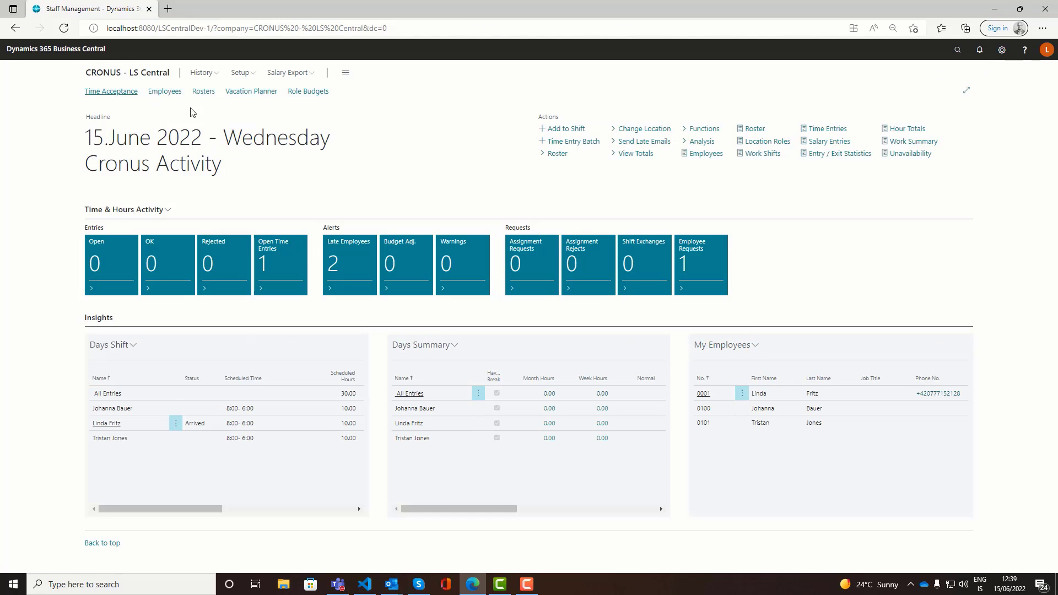
- Open the location role budgets and set the shift filter to DAYSHIFT
{"action": "left_click", "coordinate": [321, 95]}
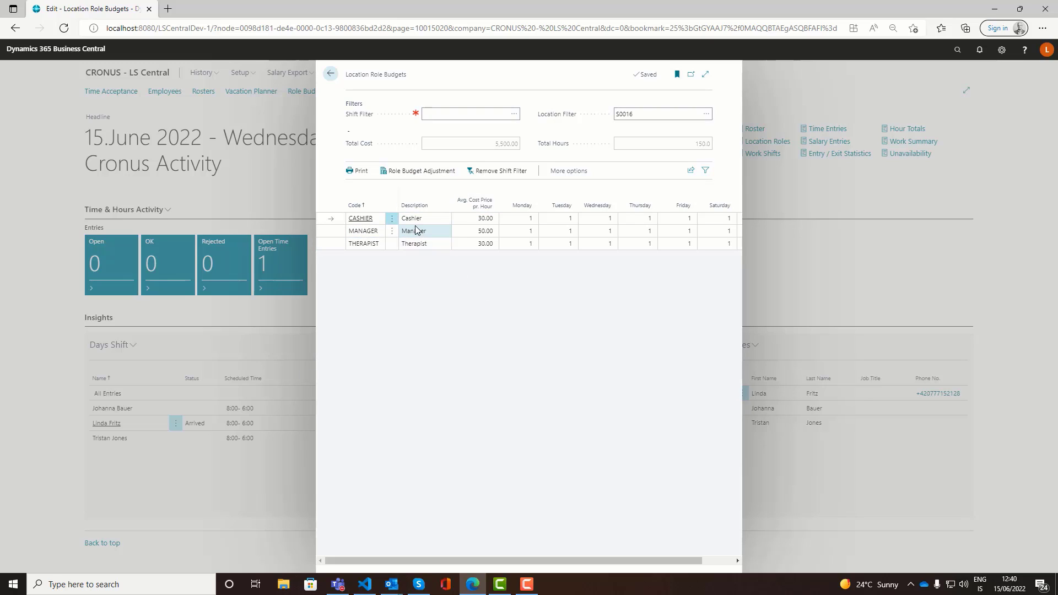
{"action": "left_click", "coordinate": [506, 114]}
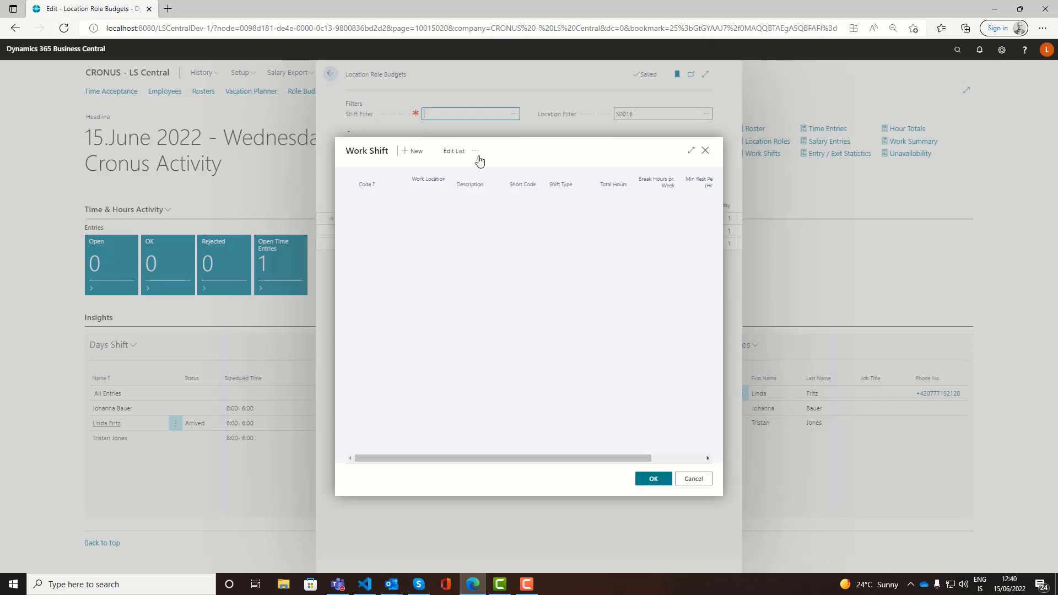
{"action": "left_click", "coordinate": [654, 479]}
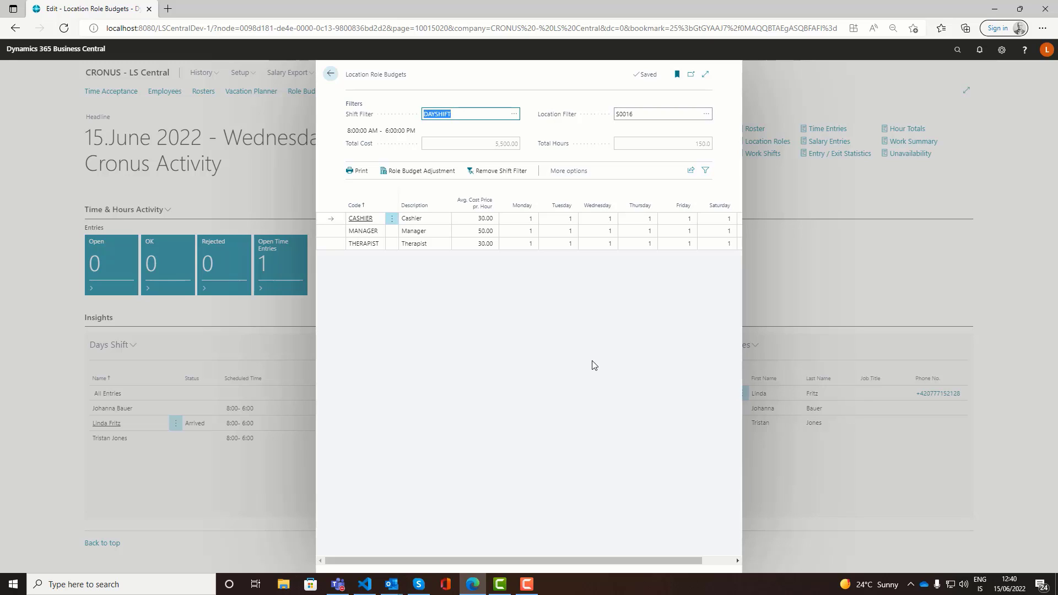
- View the role budget adjustments for the CASHIER role and return to the home page
{"action": "left_click", "coordinate": [428, 172]}
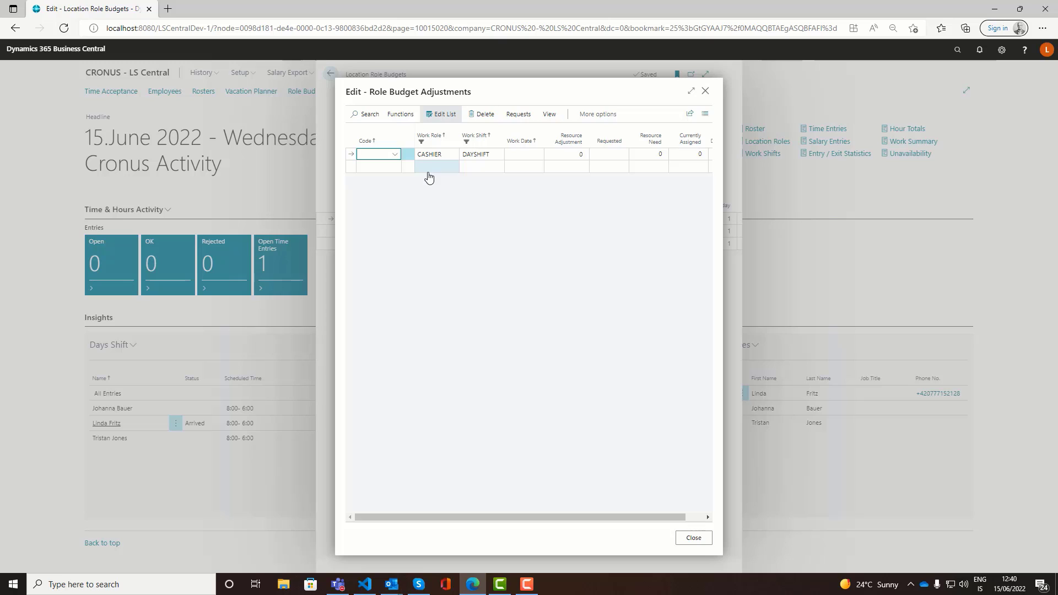
{"action": "left_click", "coordinate": [692, 537]}
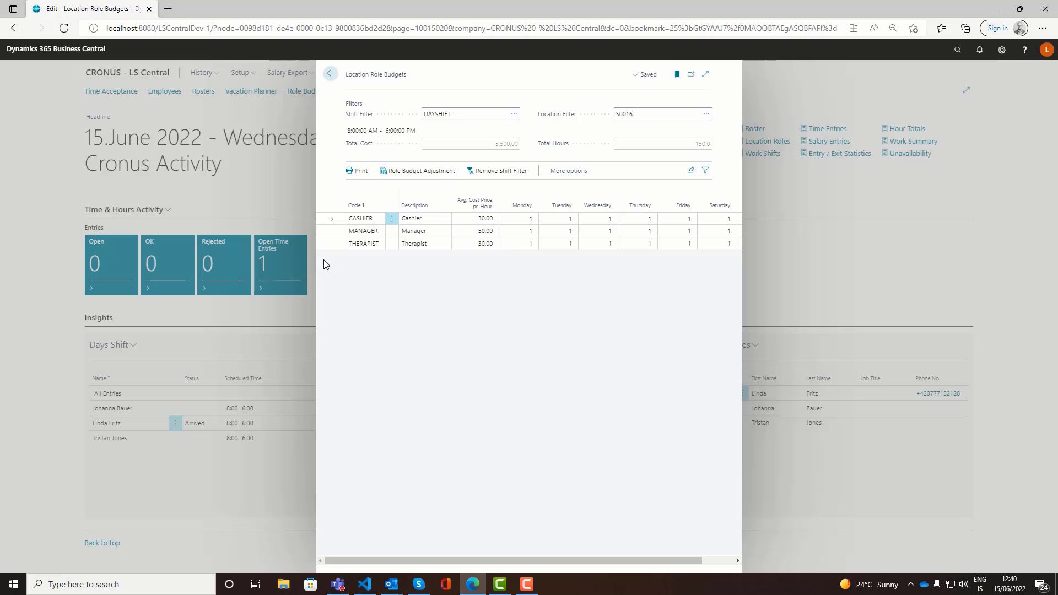
{"action": "left_click", "coordinate": [332, 74]}
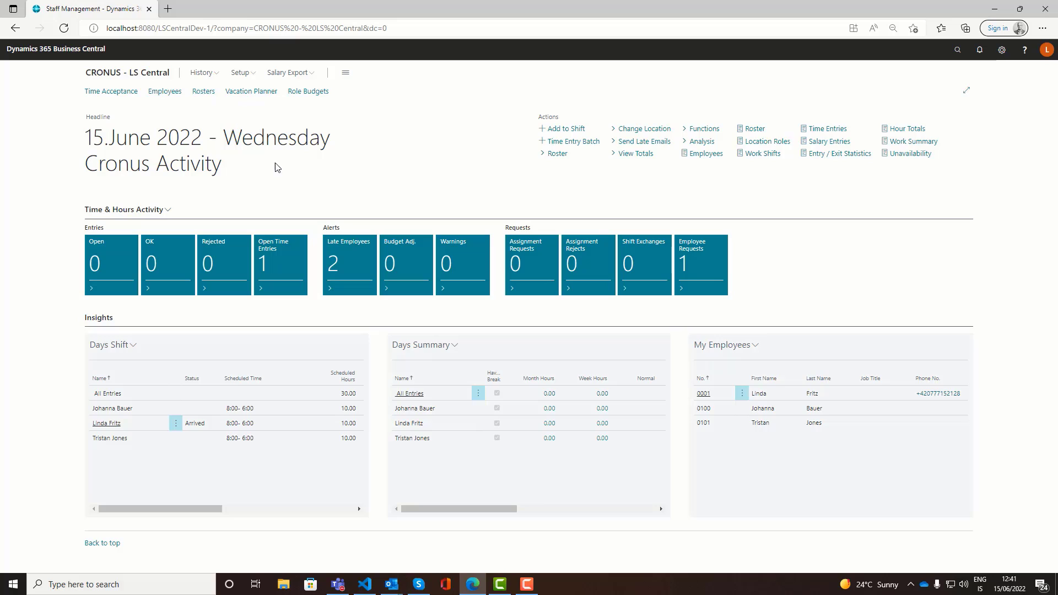
- Open the staff roster plan and view it for Week 1, Week 2 and the full Month
{"action": "left_click", "coordinate": [557, 153]}
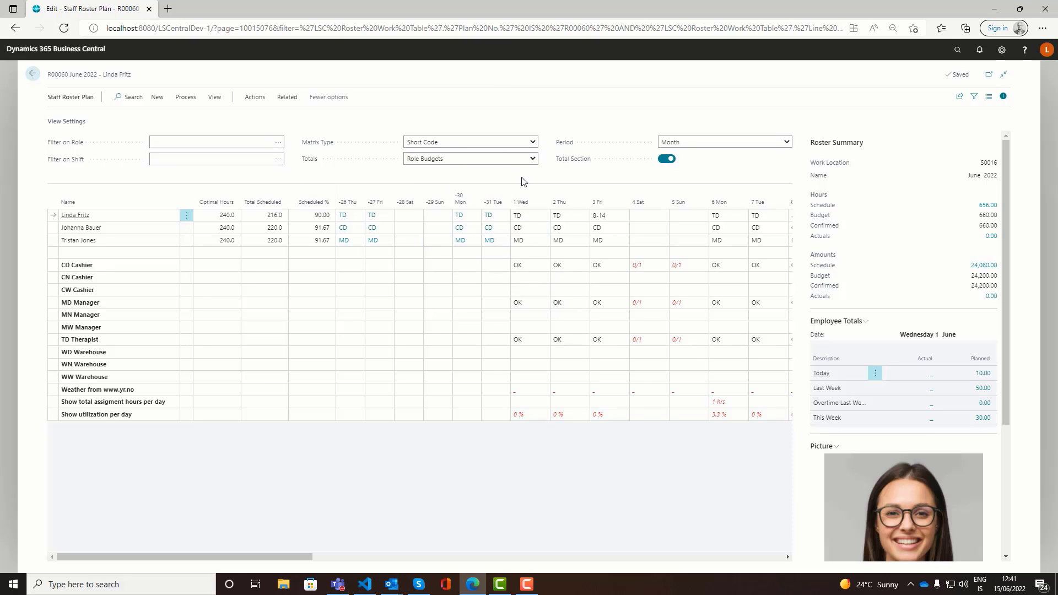
{"action": "left_click", "coordinate": [683, 142]}
{"action": "left_click", "coordinate": [688, 161]}
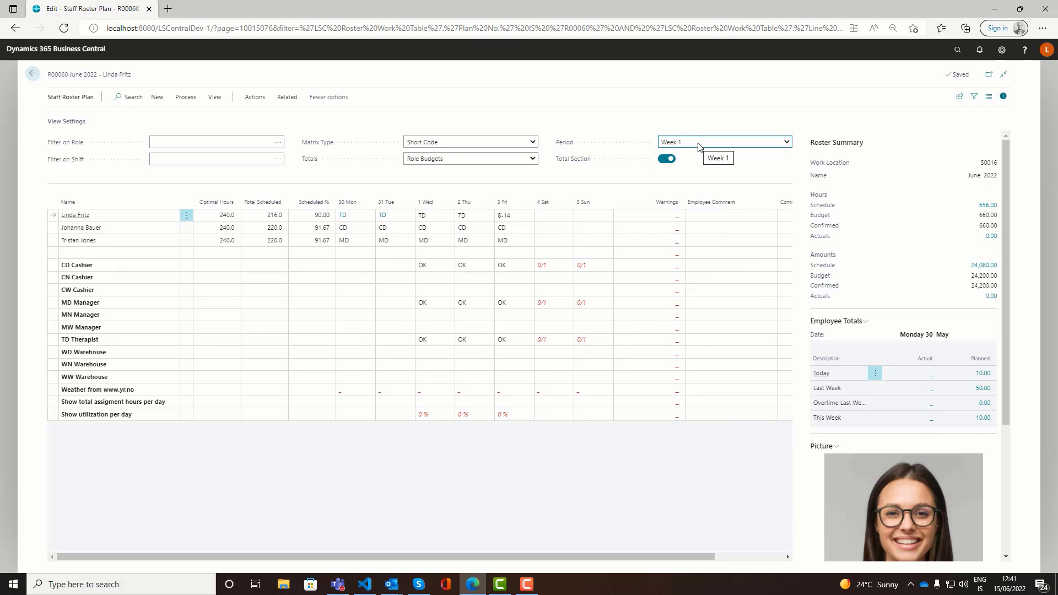
{"action": "left_click", "coordinate": [698, 145]}
{"action": "left_click", "coordinate": [698, 175]}
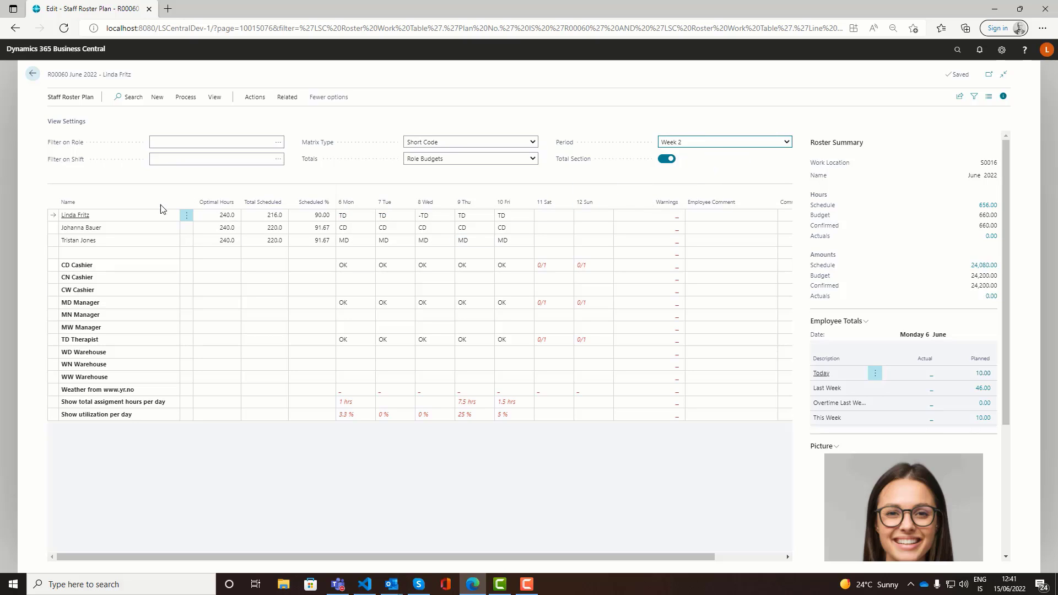
{"action": "left_click", "coordinate": [732, 142]}
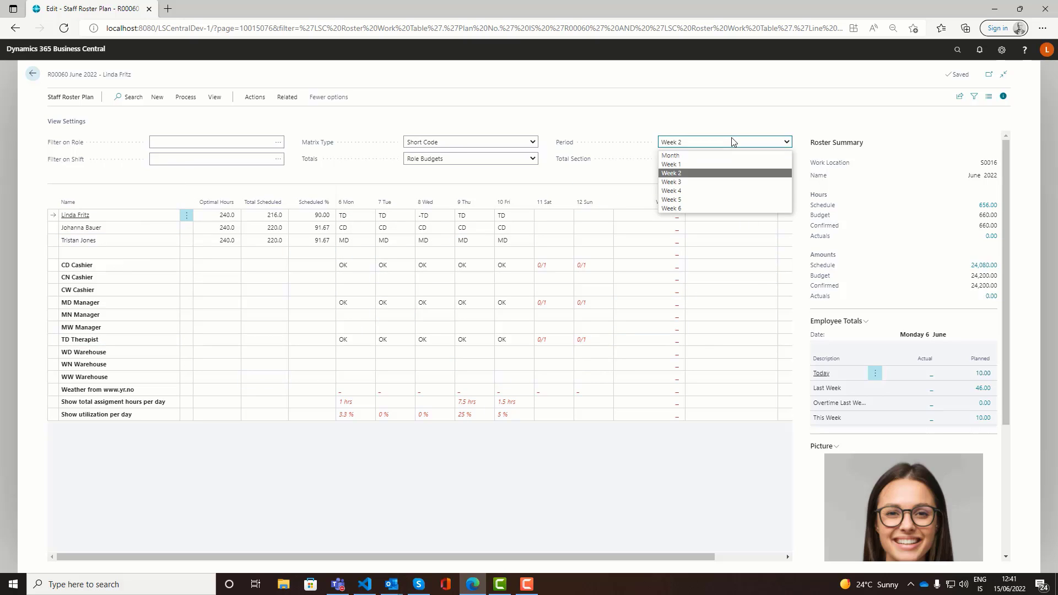
{"action": "left_click", "coordinate": [713, 156]}
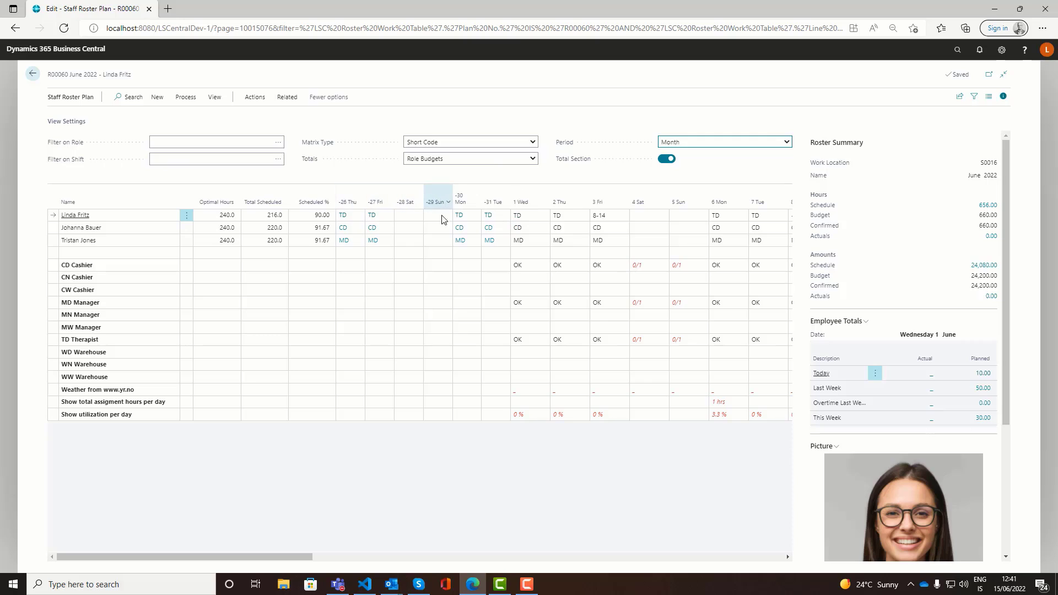
- Look through the roster plan's days to the end of the month and examine the available Totals options
{"action": "left_click_drag", "start_coordinate": [281, 557], "coordinate": [724, 584]}
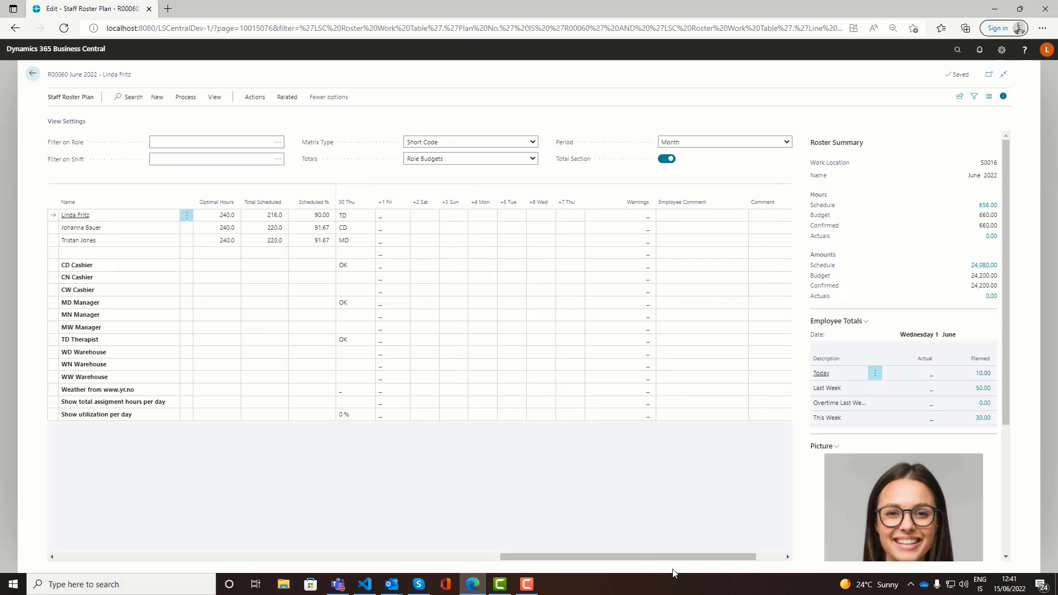
{"action": "left_click_drag", "start_coordinate": [686, 558], "coordinate": [444, 549]}
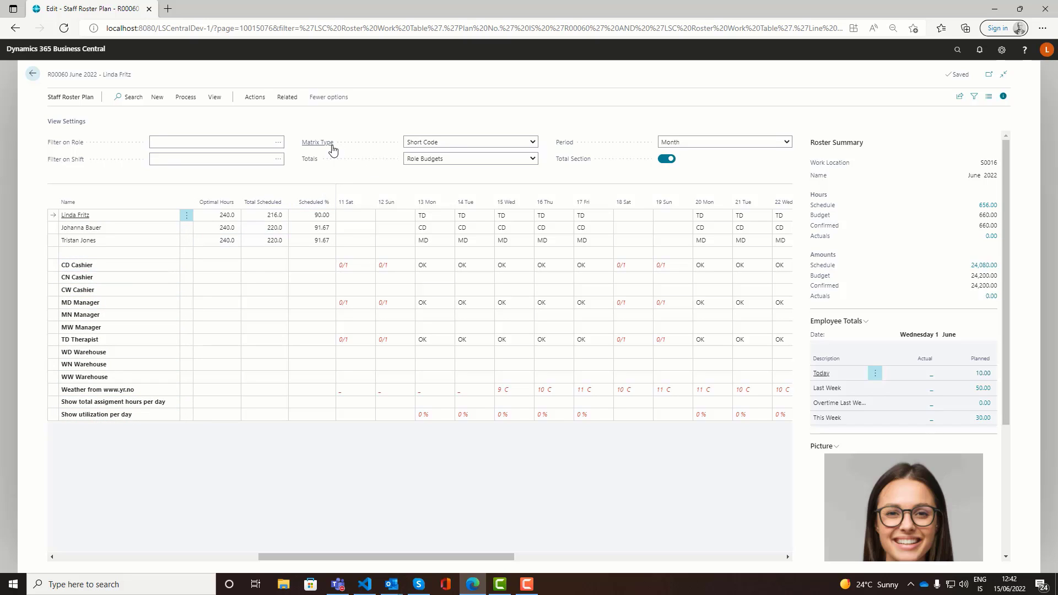
{"action": "left_click", "coordinate": [437, 158]}
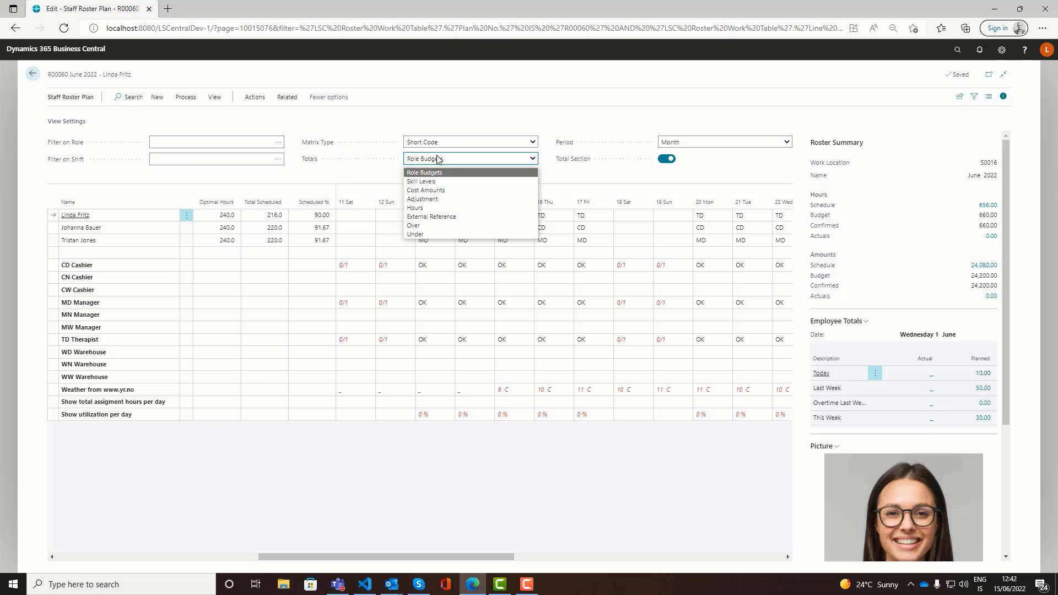
{"action": "left_click", "coordinate": [441, 159]}
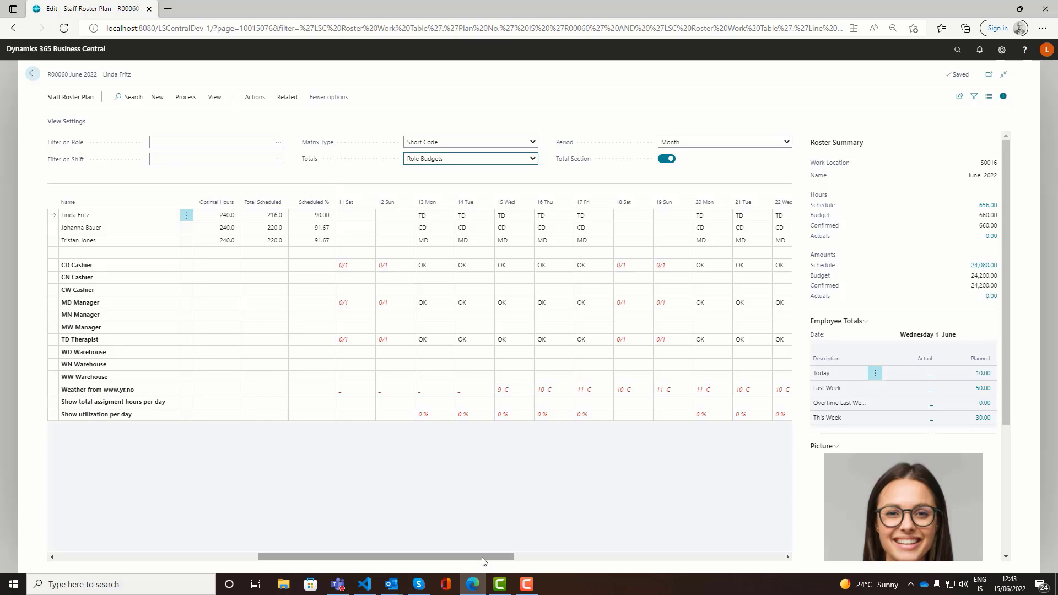
- Re-enter the short code TD for the first employee on Friday 24 June in the roster plan
{"action": "left_click_drag", "start_coordinate": [483, 558], "coordinate": [524, 558]}
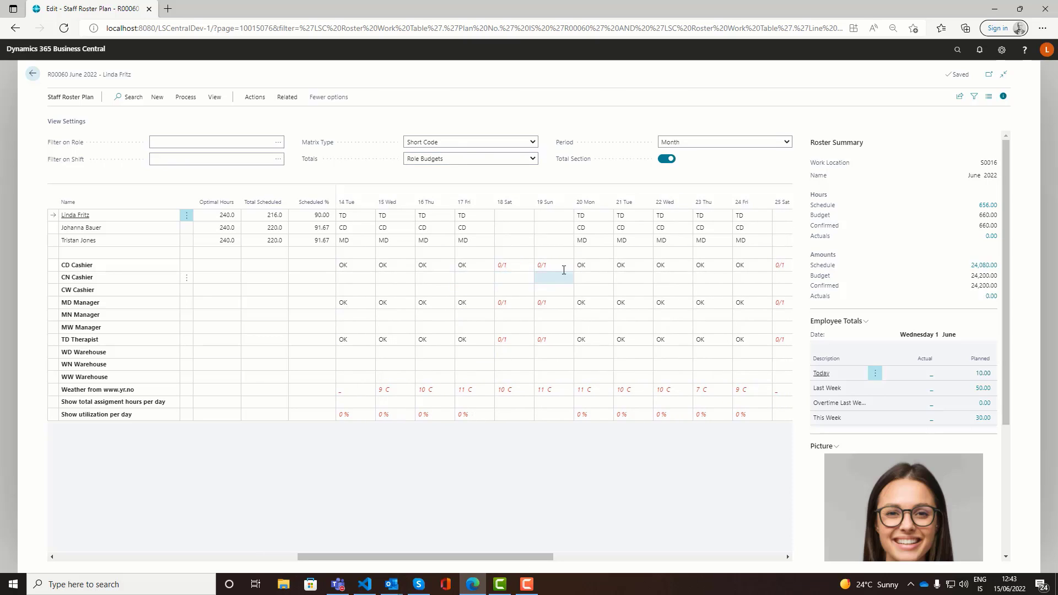
{"action": "left_click_drag", "start_coordinate": [522, 554], "coordinate": [579, 554]}
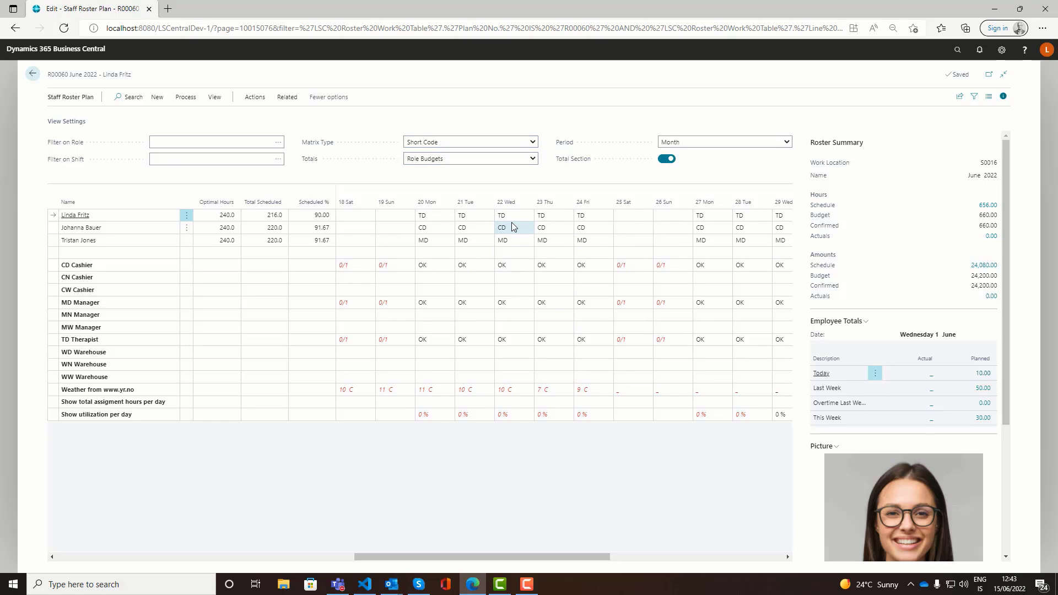
{"action": "left_click", "coordinate": [590, 216]}
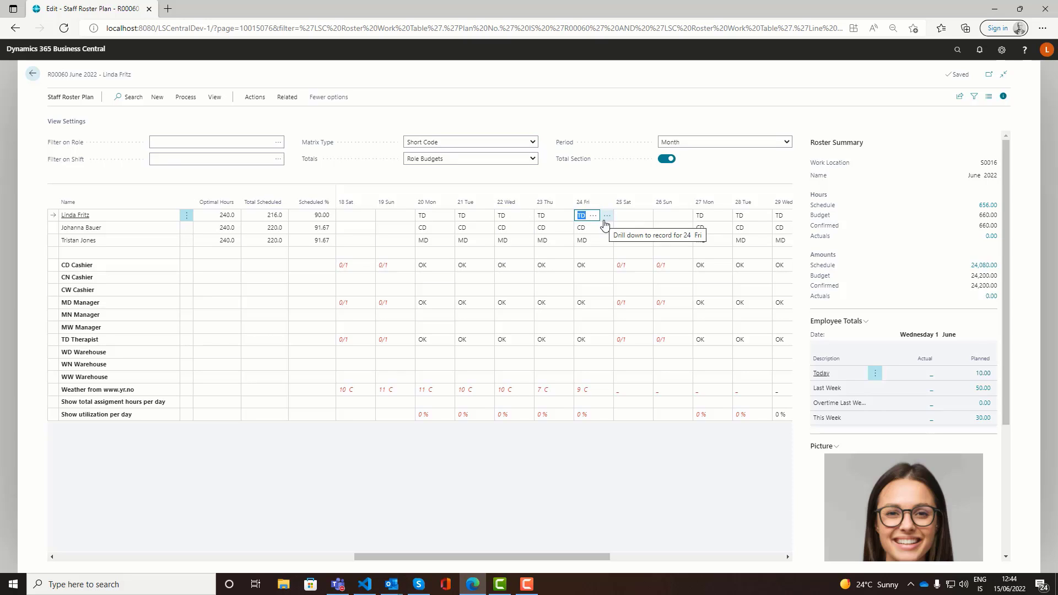
{"action": "type", "text": "td"}
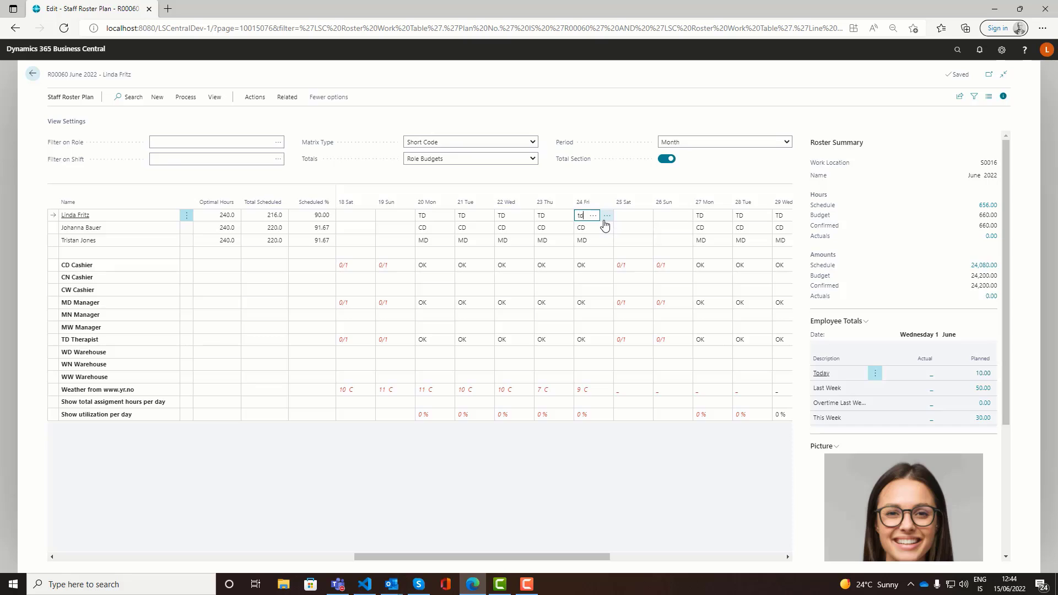
{"action": "key", "text": "Tab"}
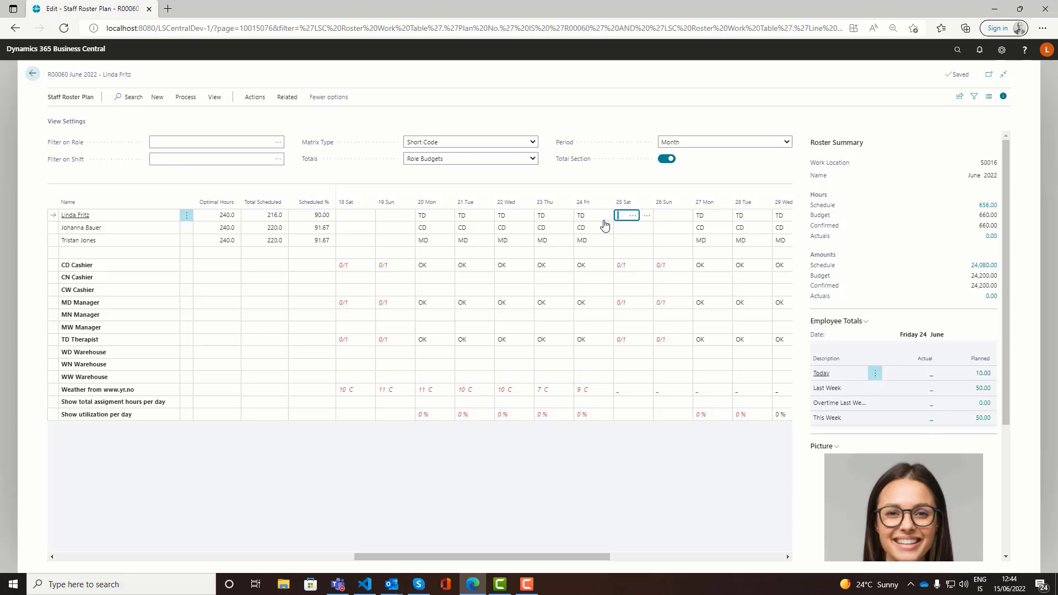
- Replace the first employee's shift on Friday 24 June with the working time 14-18
{"action": "key", "text": "shift+Tab"}
{"action": "type", "text": "14"}
{"action": "type", "text": "-16"}
{"action": "type", "text": "8"}
{"action": "key", "text": "Tab"}
{"action": "key", "text": "shift+Tab"}
- Look at the Totals options, then hide the roster plan's total section and show it again
{"action": "left_click", "coordinate": [507, 159]}
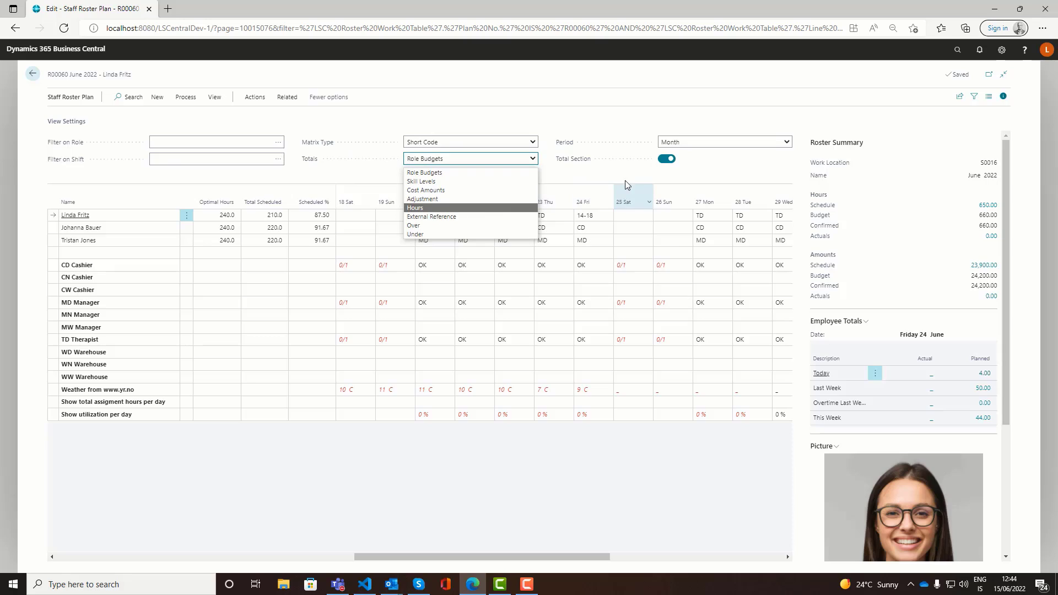
{"action": "left_click", "coordinate": [664, 172]}
{"action": "left_click", "coordinate": [665, 160]}
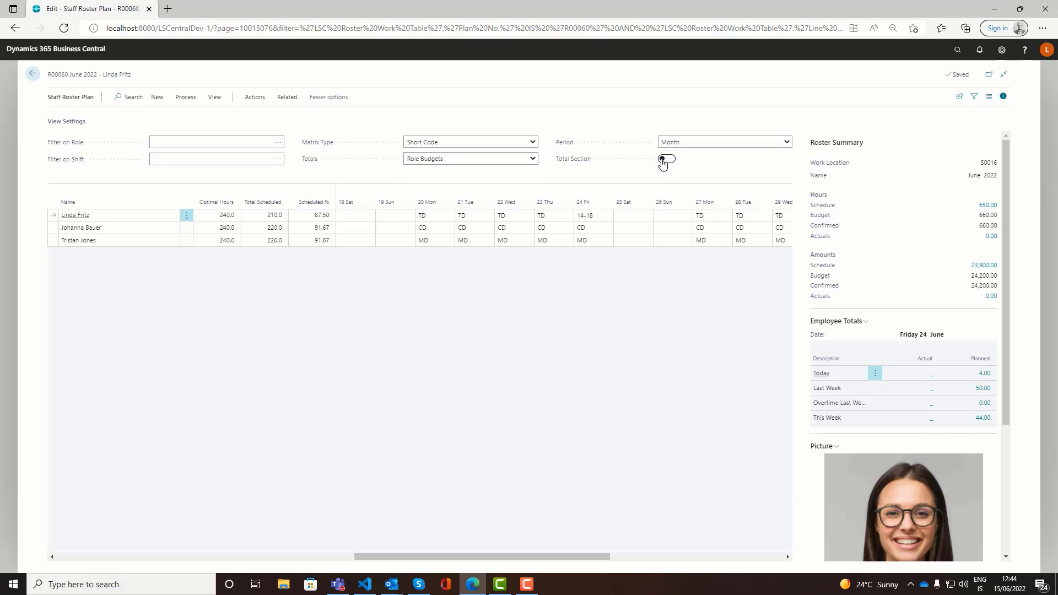
{"action": "left_click", "coordinate": [667, 161]}
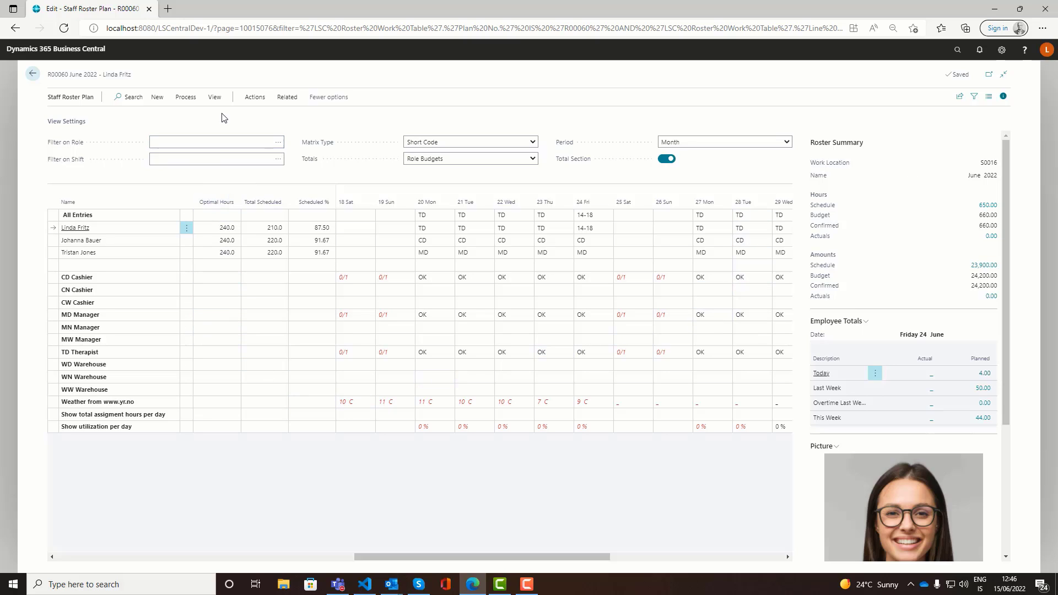
- Open the Roster Cost Analysis and expand the Total, Work Codes, Shifts and Roles groups
{"action": "left_click", "coordinate": [214, 97]}
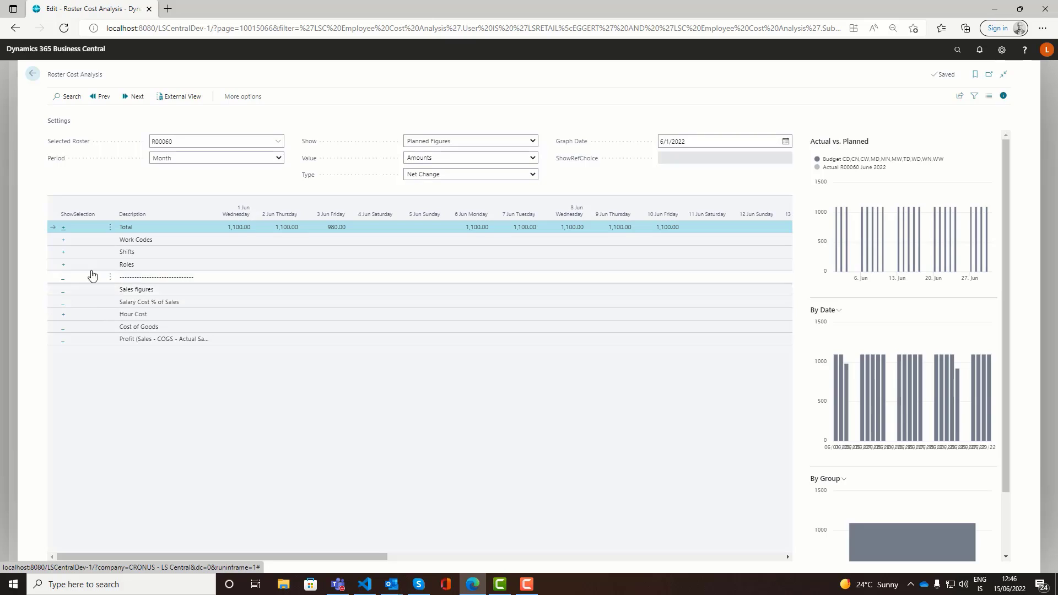
{"action": "left_click", "coordinate": [64, 230]}
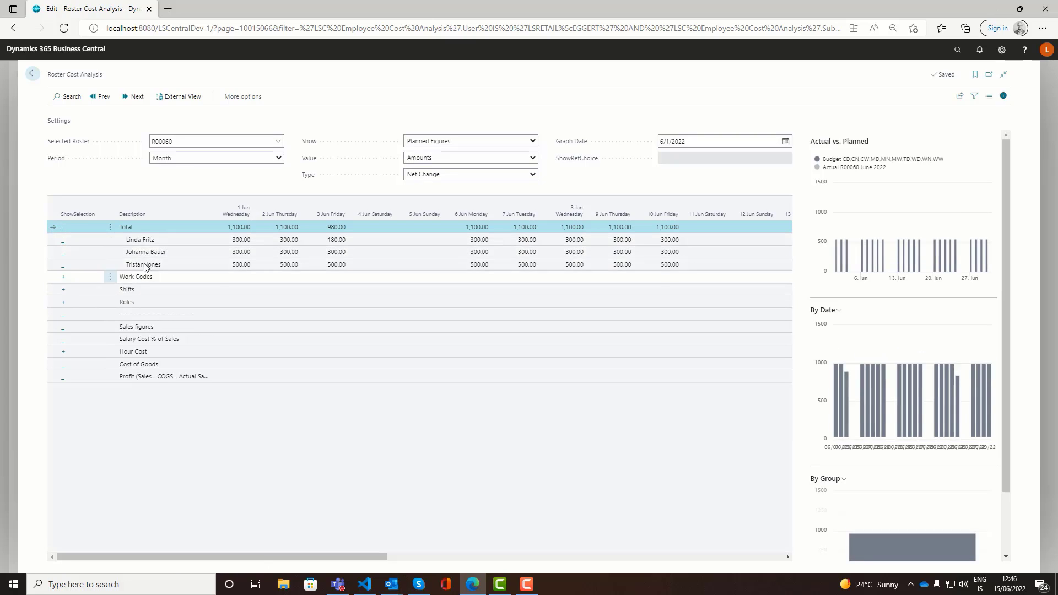
{"action": "left_click", "coordinate": [64, 277]}
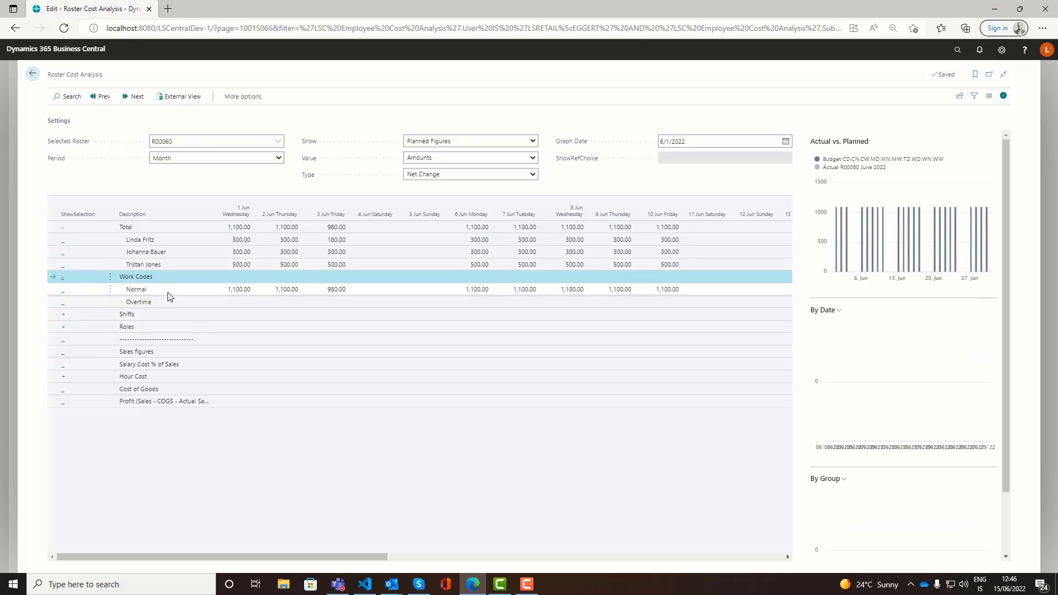
{"action": "left_click", "coordinate": [65, 315]}
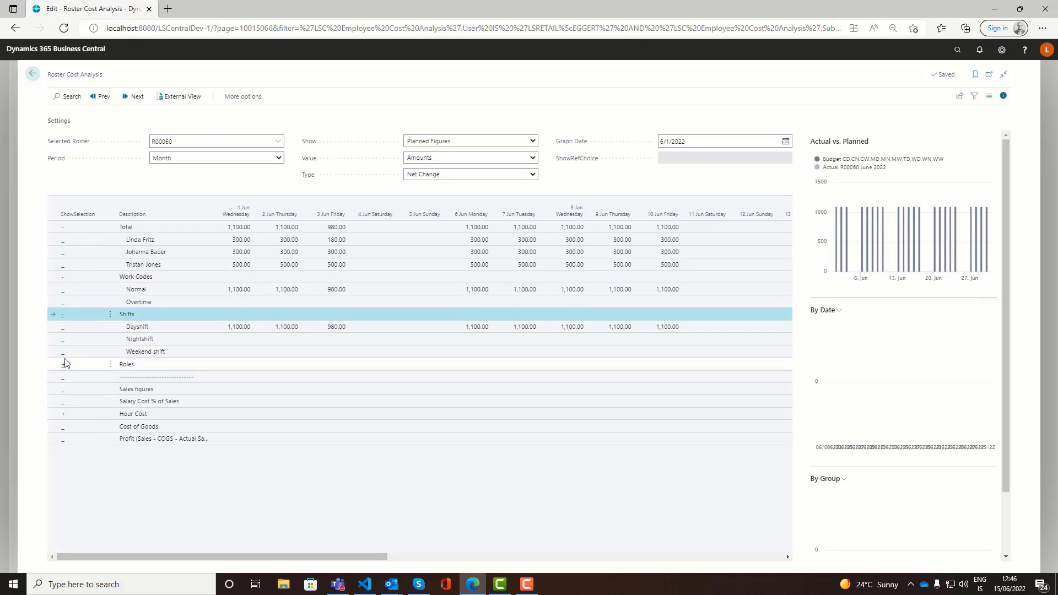
{"action": "left_click", "coordinate": [63, 365]}
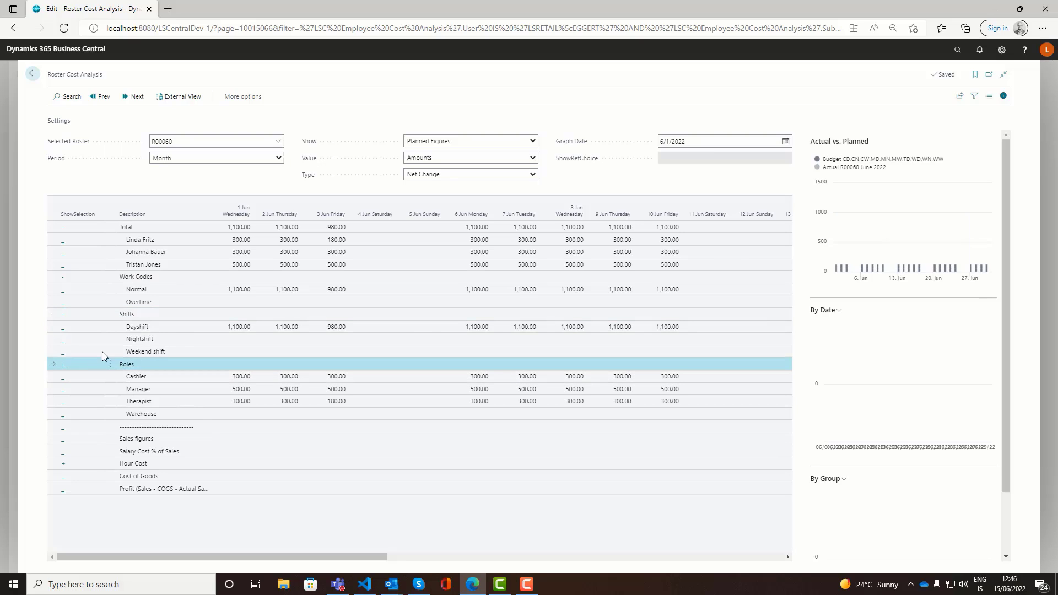
- Switch the cost analysis to show Actual Figures and return to the Staff Management home page
{"action": "left_click", "coordinate": [469, 142]}
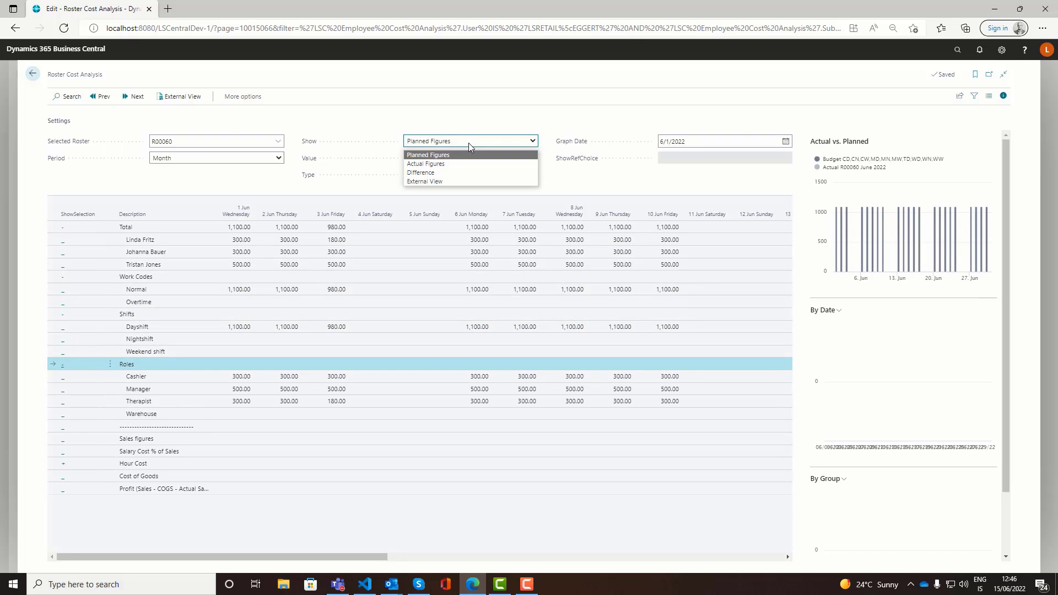
{"action": "key", "text": "Down"}
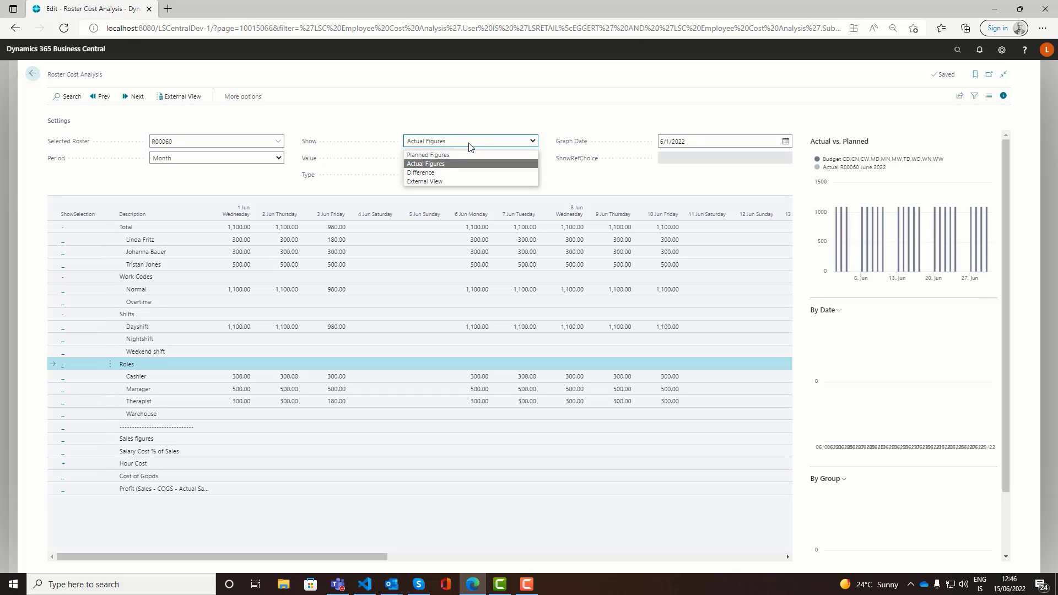
{"action": "key", "text": "Down"}
{"action": "key", "text": "Up"}
{"action": "left_click", "coordinate": [97, 172]}
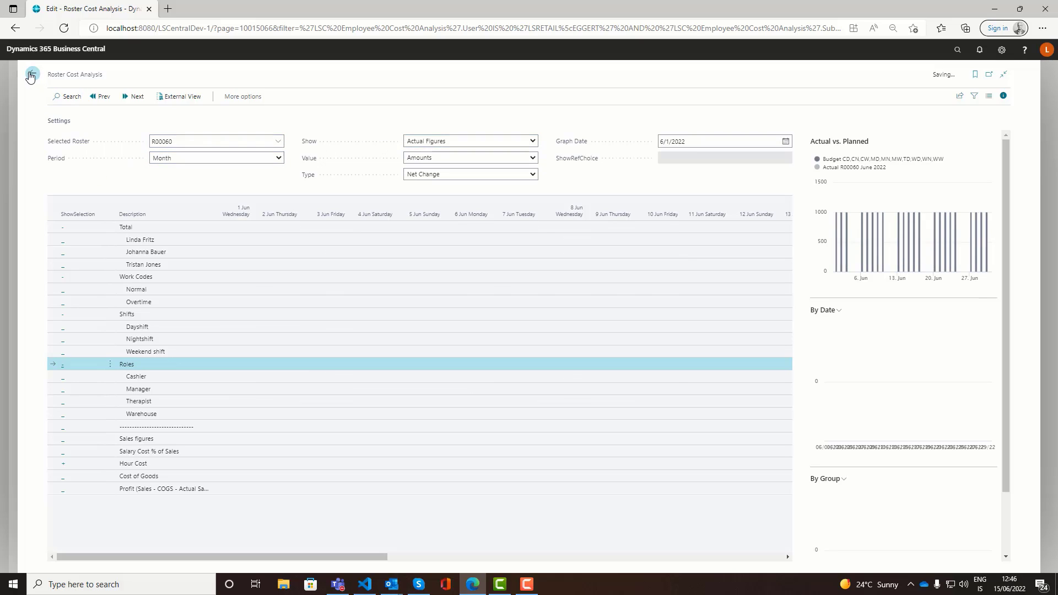
{"action": "left_click", "coordinate": [32, 75]}
{"action": "left_click", "coordinate": [33, 74]}
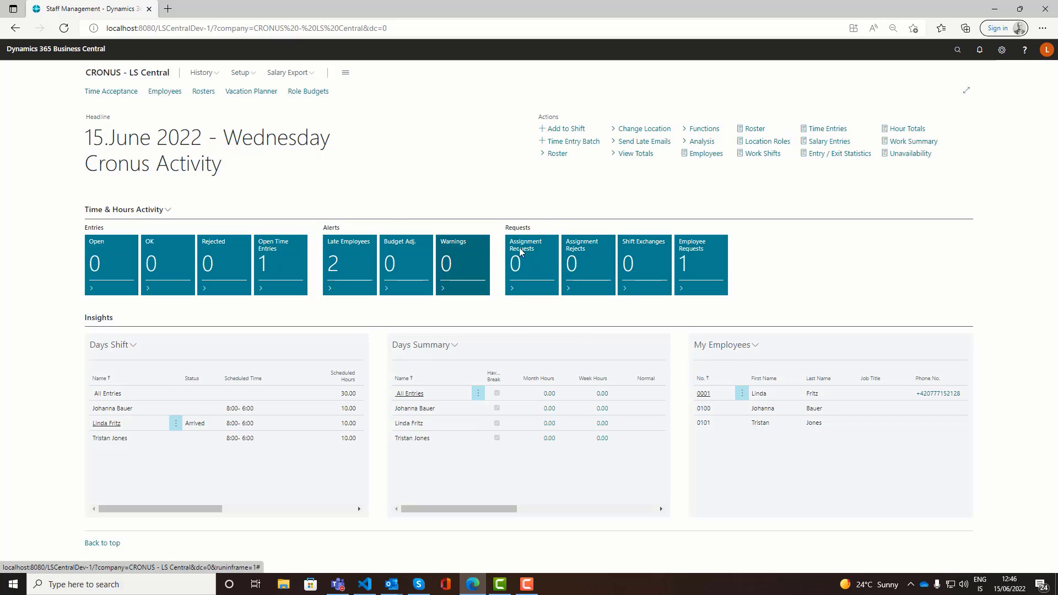
- Find and launch Run POS, and sign in to Staff Management Time Registration with the employee's staff ID and password
{"action": "left_click", "coordinate": [952, 55]}
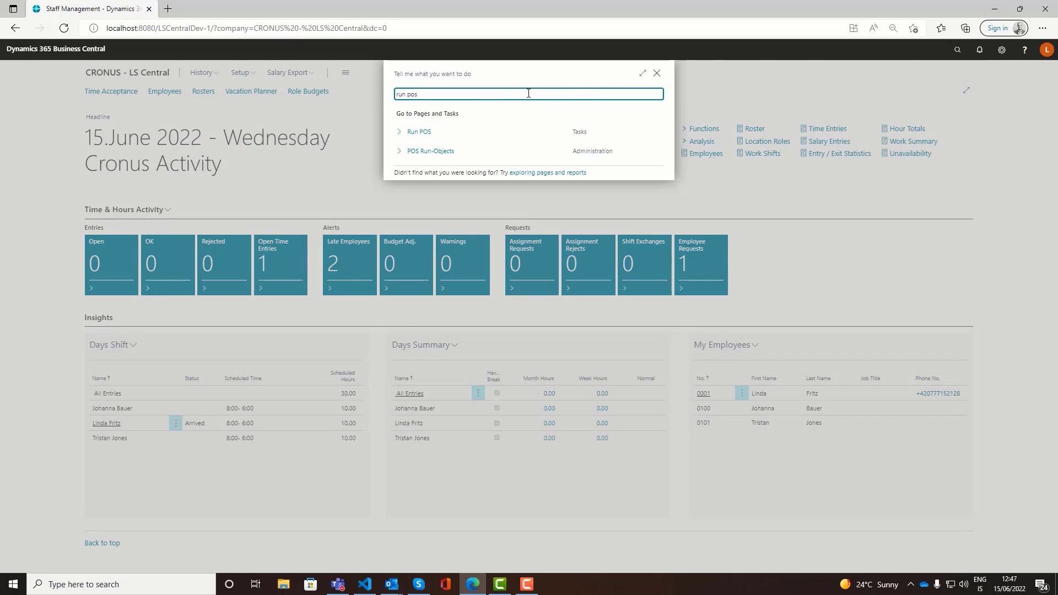
{"action": "left_click", "coordinate": [455, 130]}
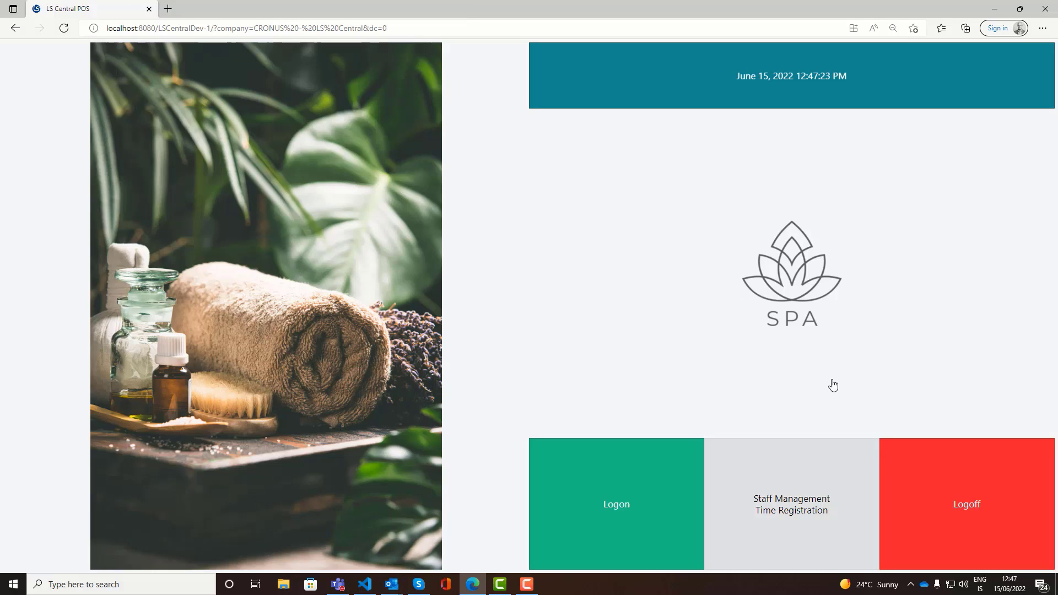
{"action": "left_click", "coordinate": [767, 512]}
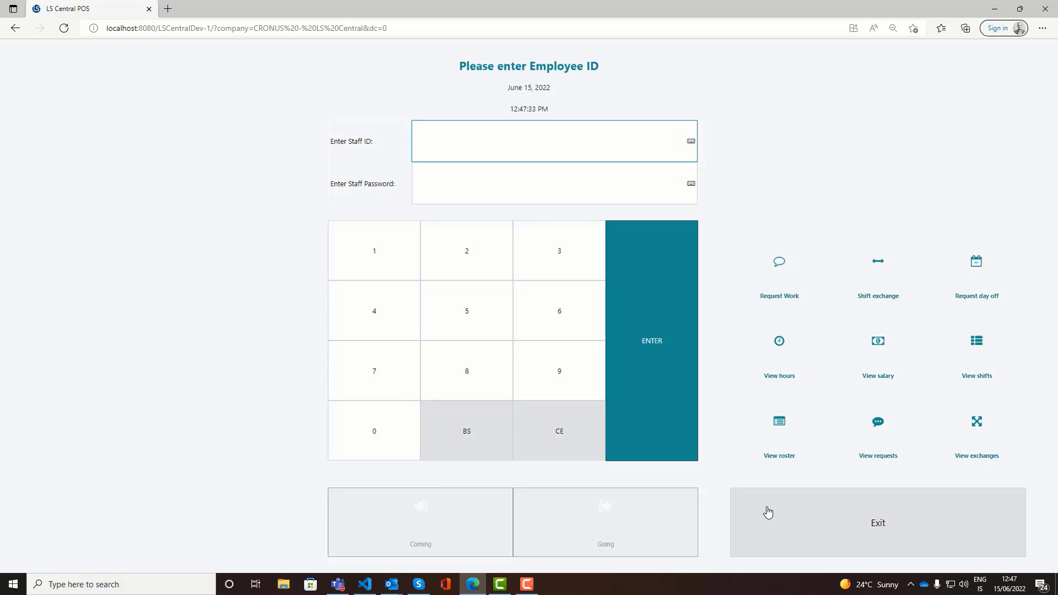
{"action": "key", "text": "Return"}
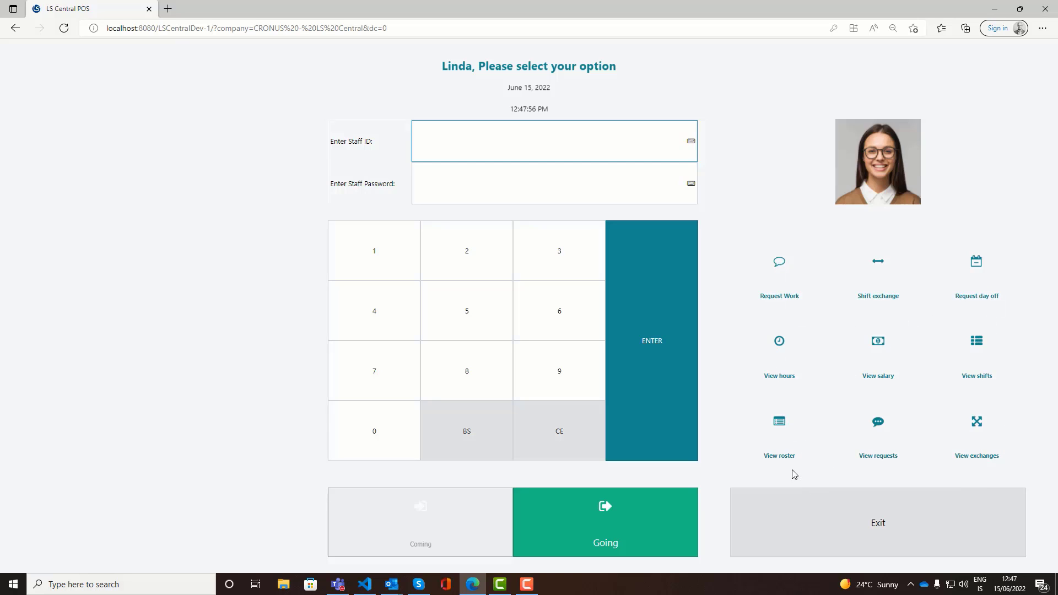
- View the employee's roster, work requests and shift exchanges, returning to the time registration screen after each list
{"action": "left_click", "coordinate": [775, 427]}
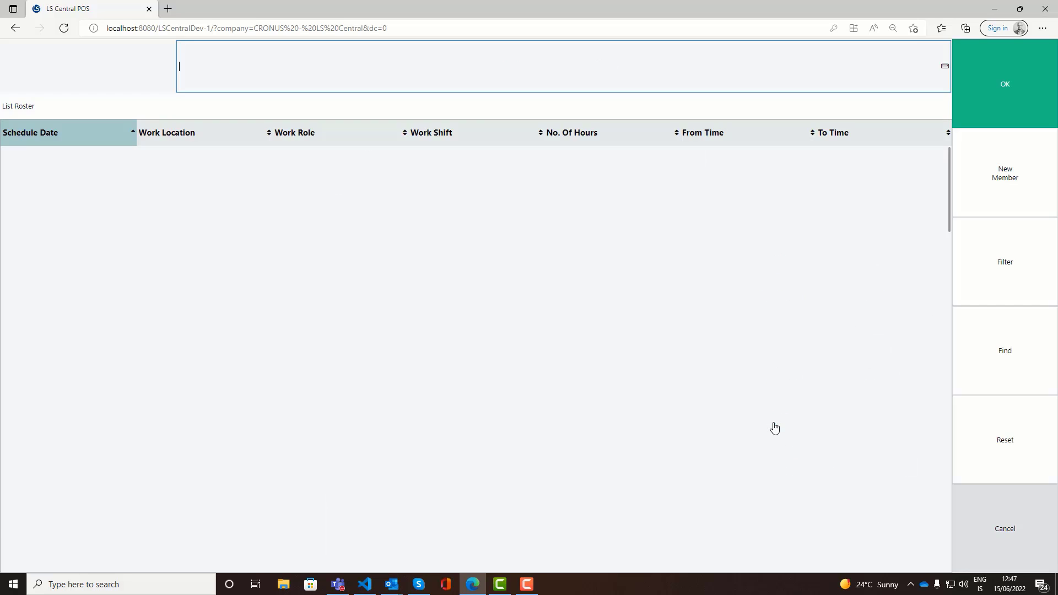
{"action": "scroll", "coordinate": [661, 374], "scroll_direction": "down", "scroll_amount": 1}
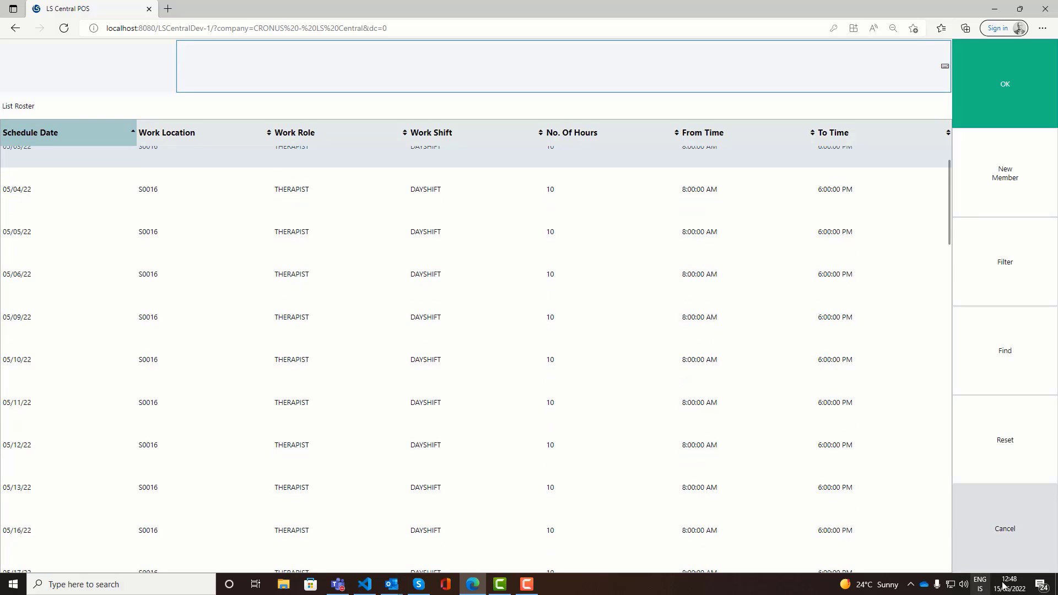
{"action": "left_click", "coordinate": [1011, 549]}
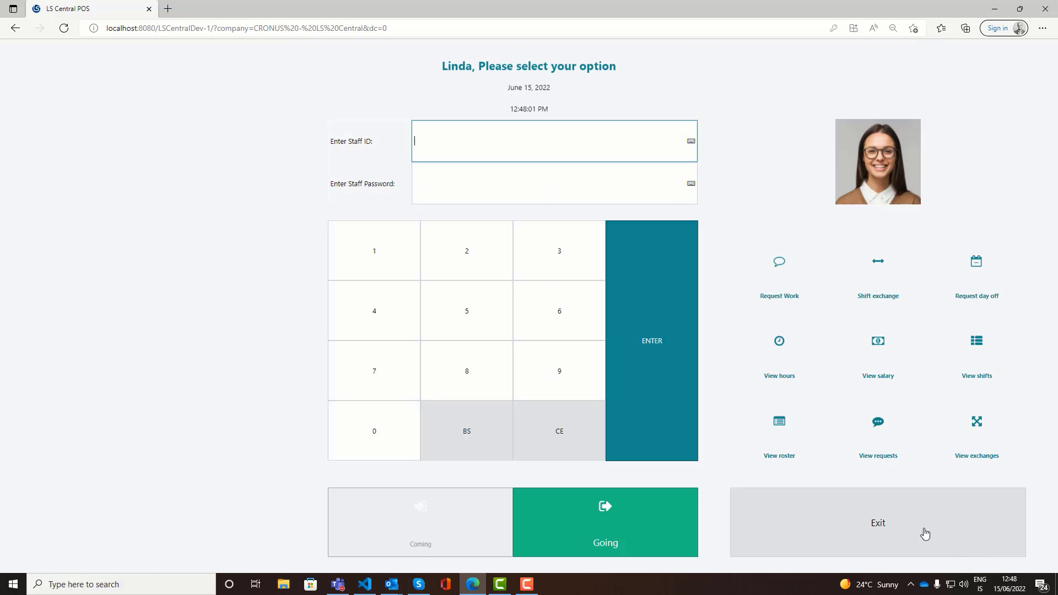
{"action": "left_click", "coordinate": [876, 427]}
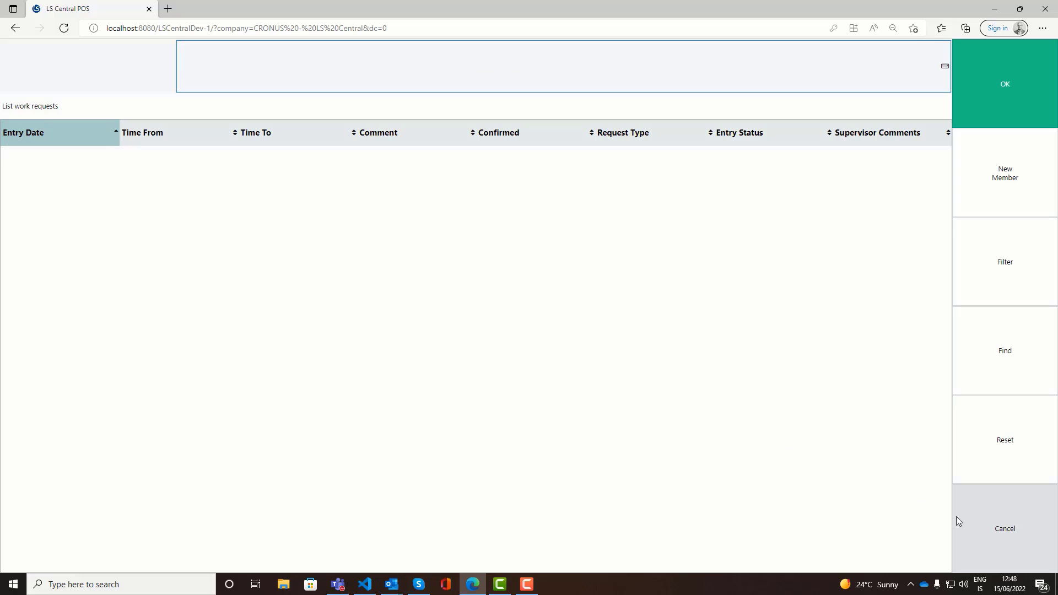
{"action": "left_click", "coordinate": [994, 531]}
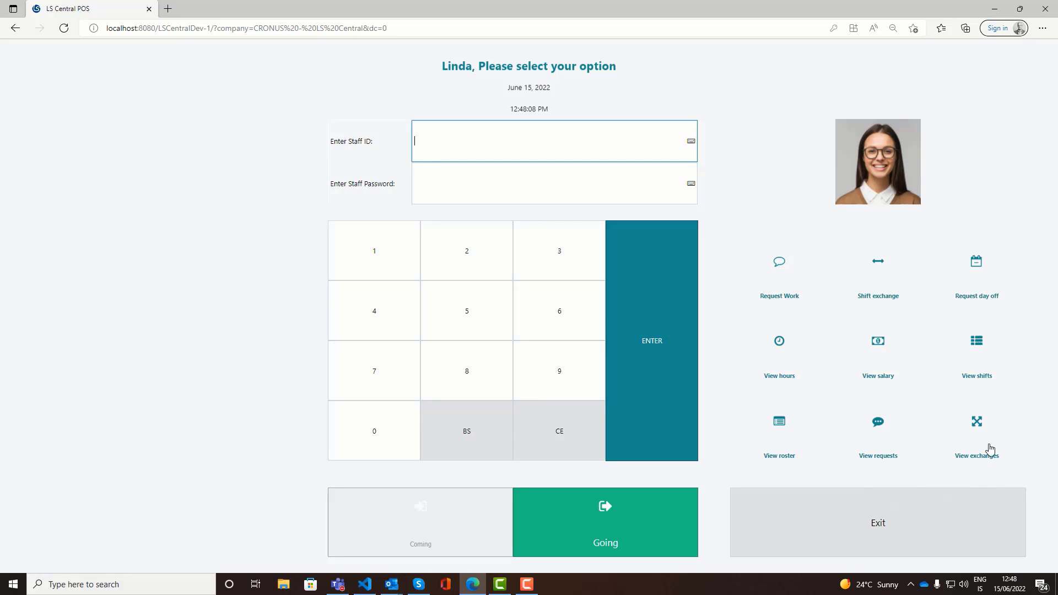
{"action": "left_click", "coordinate": [977, 425]}
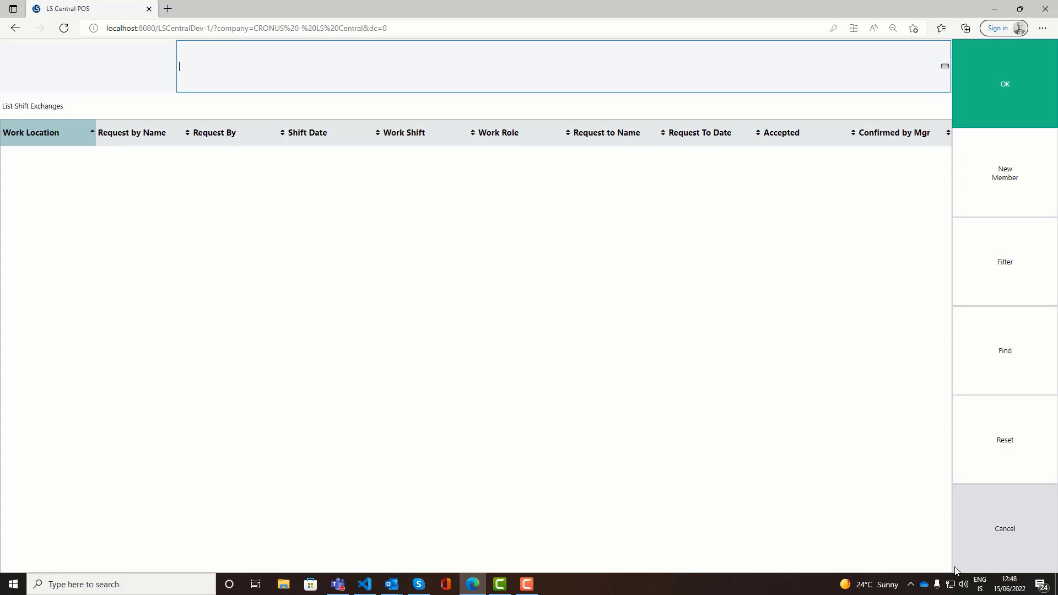
{"action": "left_click", "coordinate": [1034, 542]}
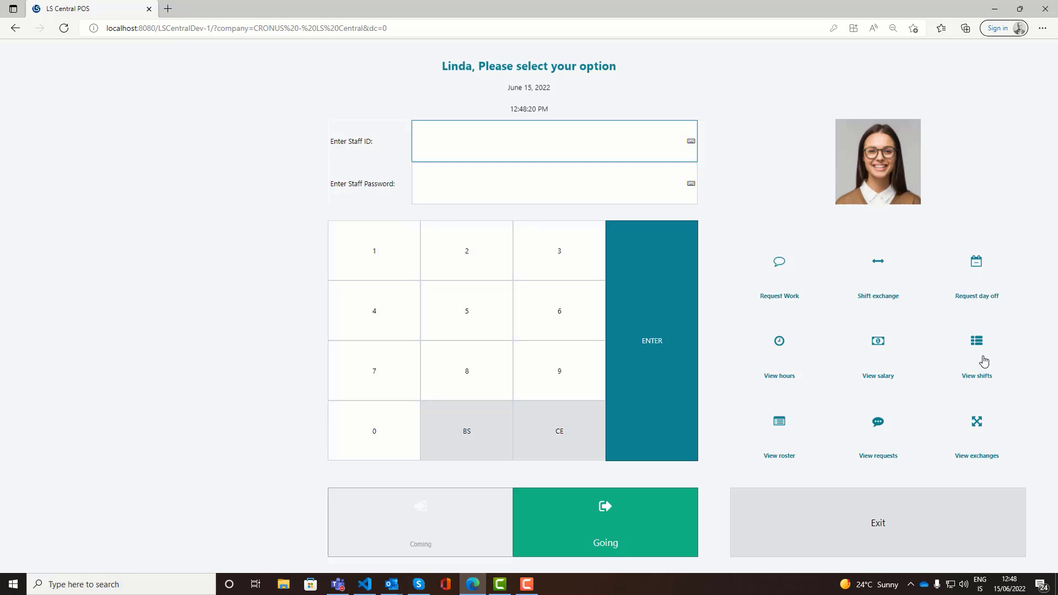
- Request a day off for 06/17/22 with the comment "i really need a vacation" and check it in the work requests list
{"action": "left_click", "coordinate": [977, 296]}
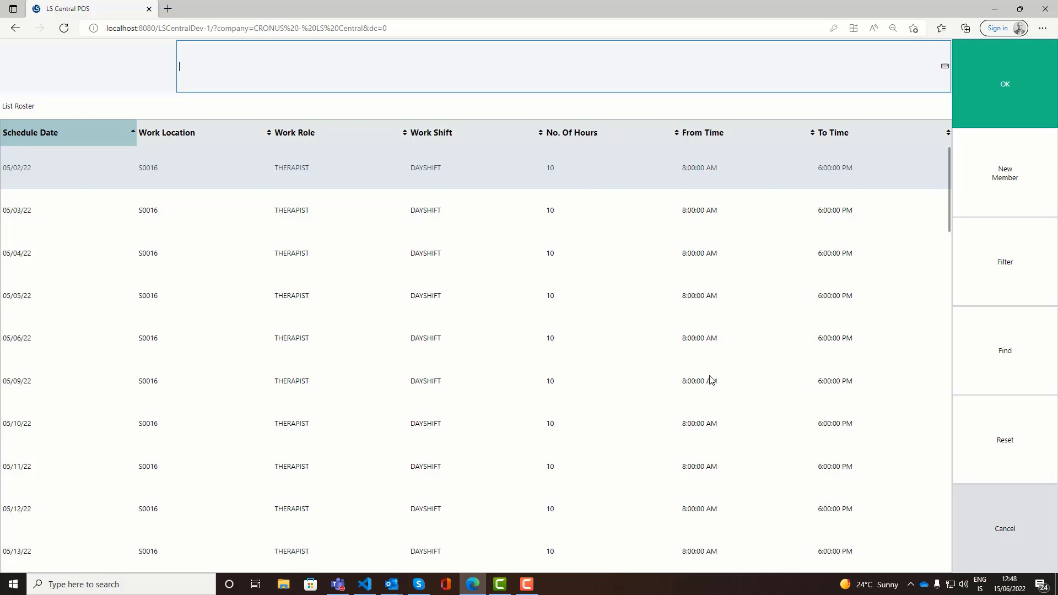
{"action": "scroll", "coordinate": [335, 427], "scroll_direction": "down", "scroll_amount": 15}
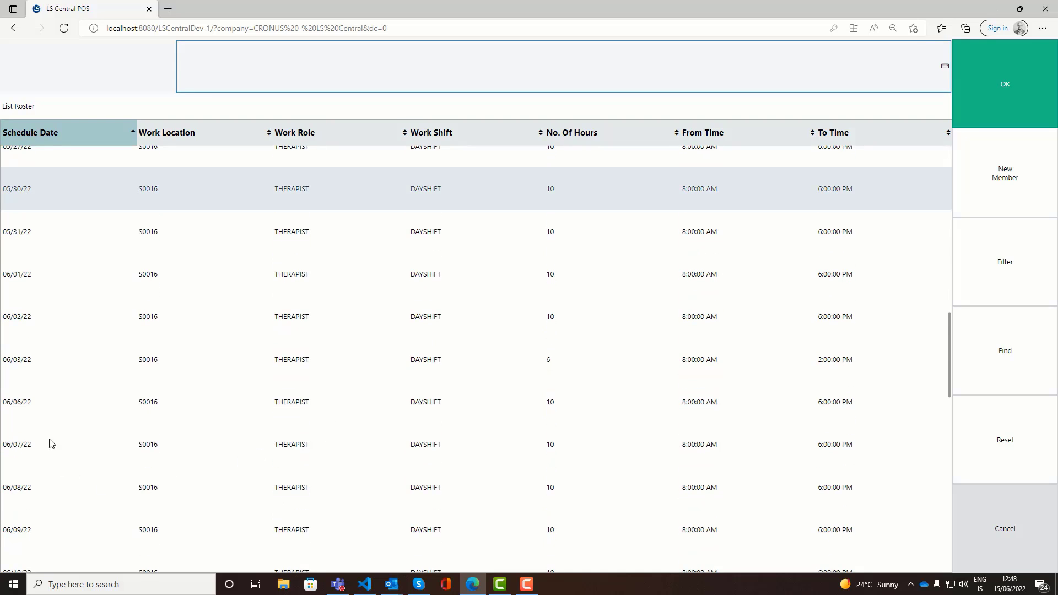
{"action": "scroll", "coordinate": [53, 435], "scroll_direction": "up", "scroll_amount": 2}
{"action": "scroll", "coordinate": [18, 461], "scroll_direction": "down", "scroll_amount": 7}
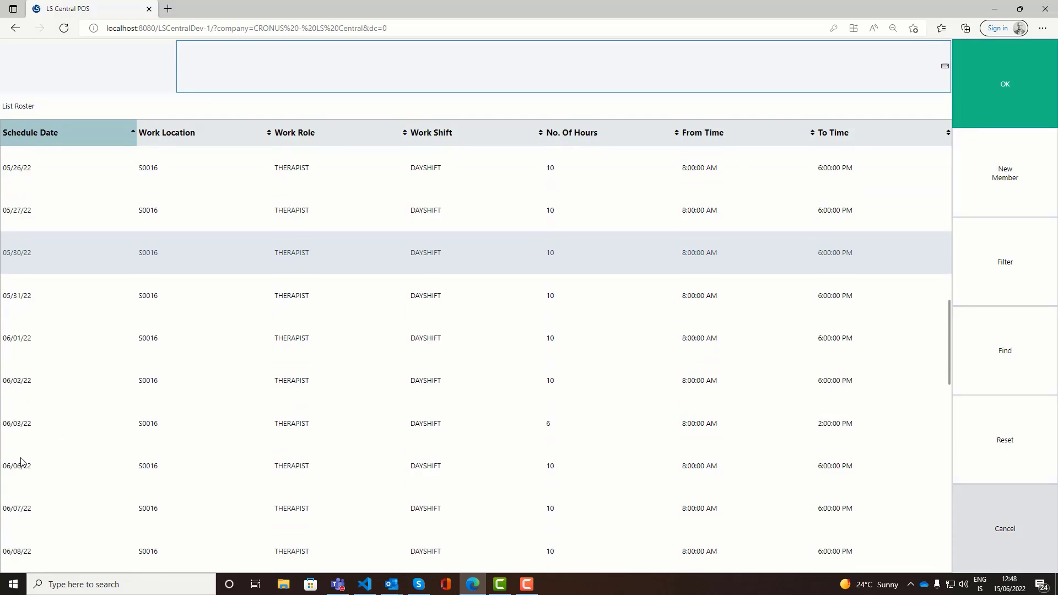
{"action": "scroll", "coordinate": [21, 462], "scroll_direction": "down", "scroll_amount": 1}
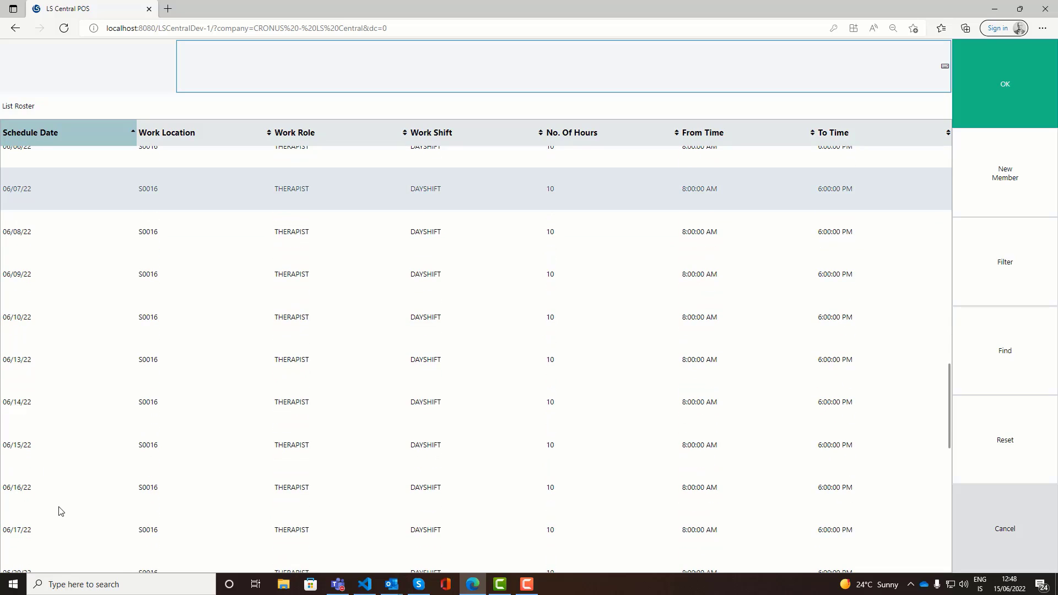
{"action": "scroll", "coordinate": [39, 537], "scroll_direction": "down", "scroll_amount": 3}
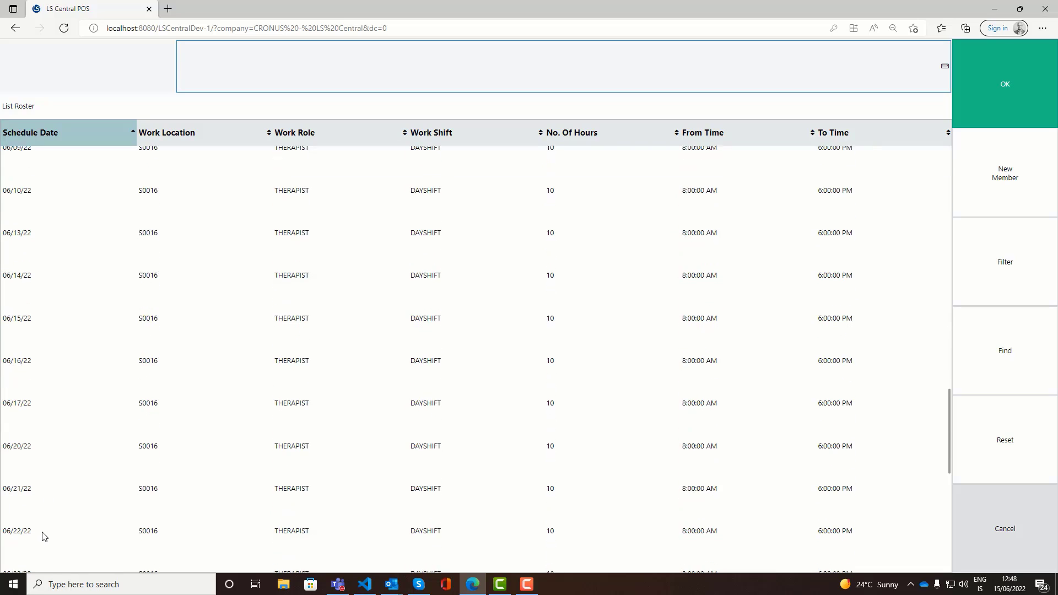
{"action": "left_click", "coordinate": [44, 403]}
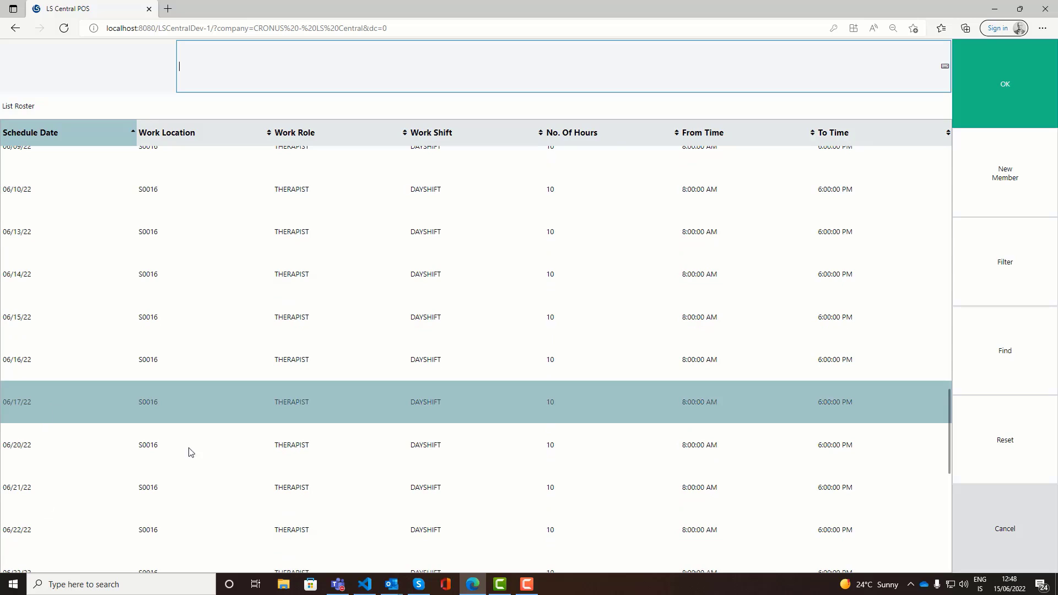
{"action": "left_click", "coordinate": [1015, 111]}
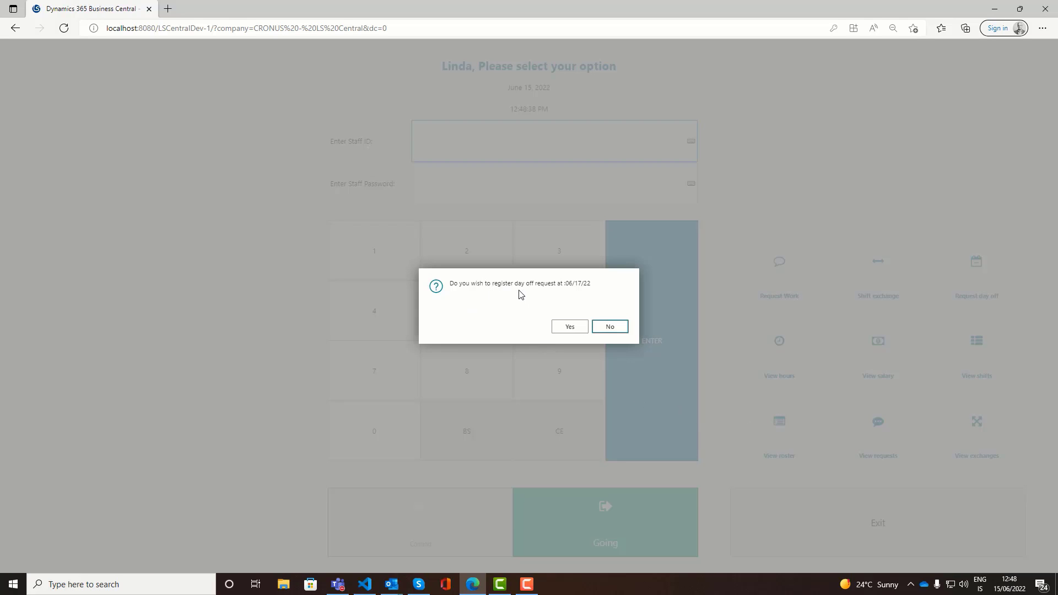
{"action": "left_click", "coordinate": [570, 327]}
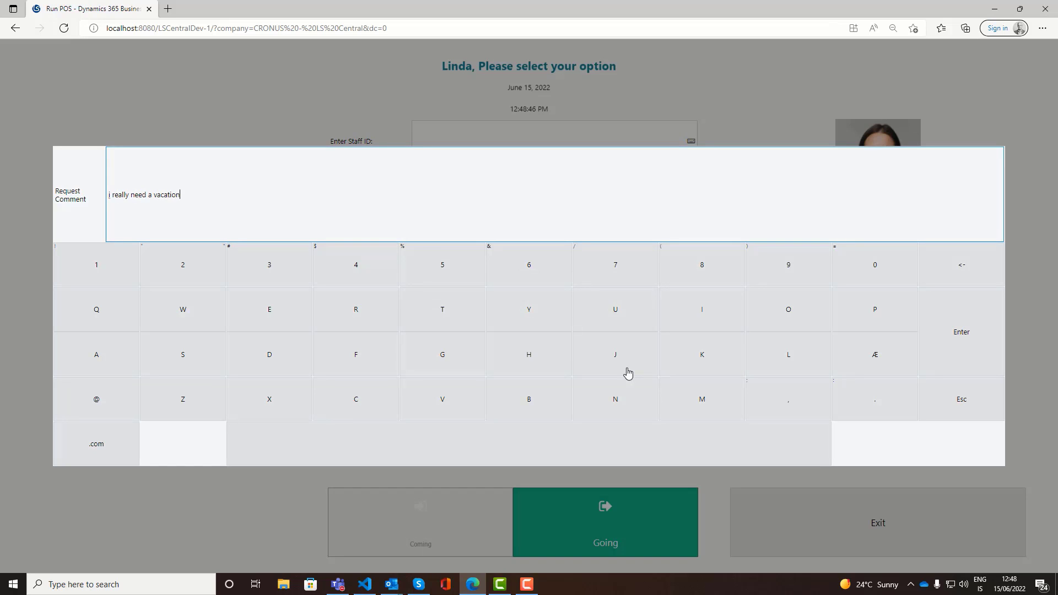
{"action": "left_click", "coordinate": [962, 335]}
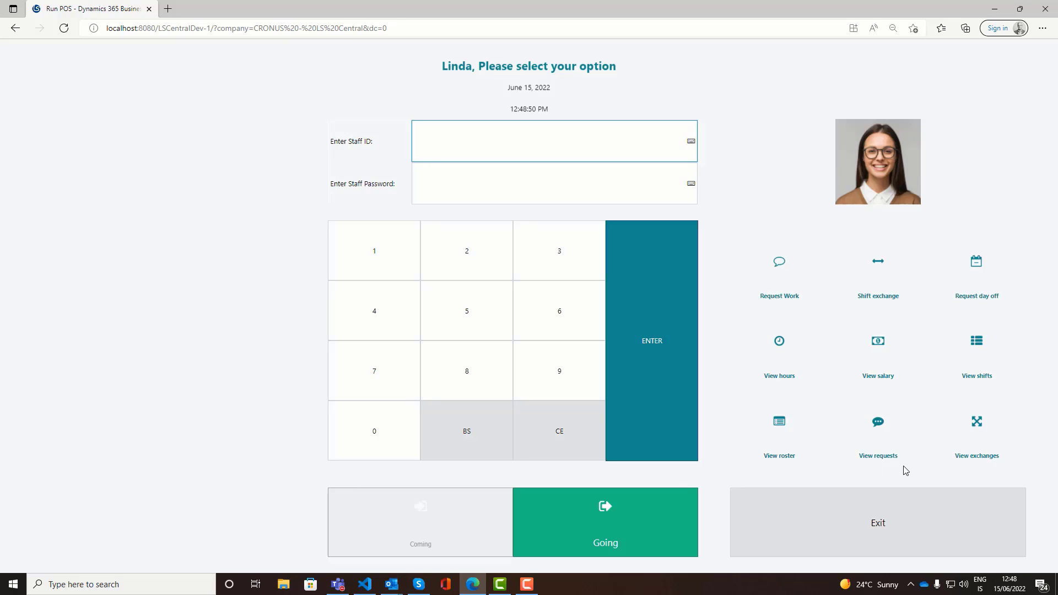
{"action": "left_click", "coordinate": [877, 427]}
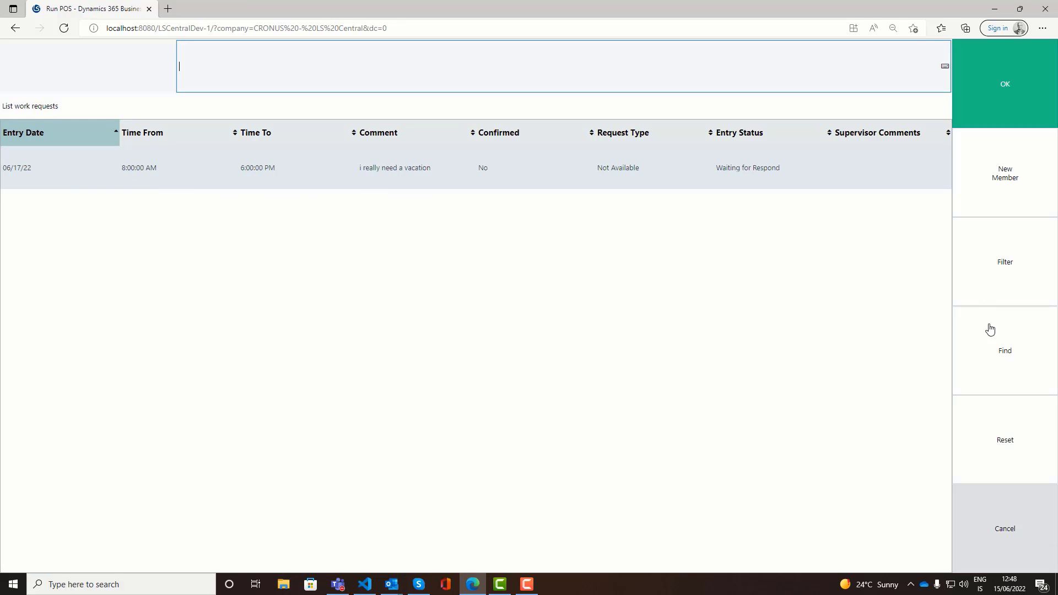
{"action": "left_click", "coordinate": [1005, 529]}
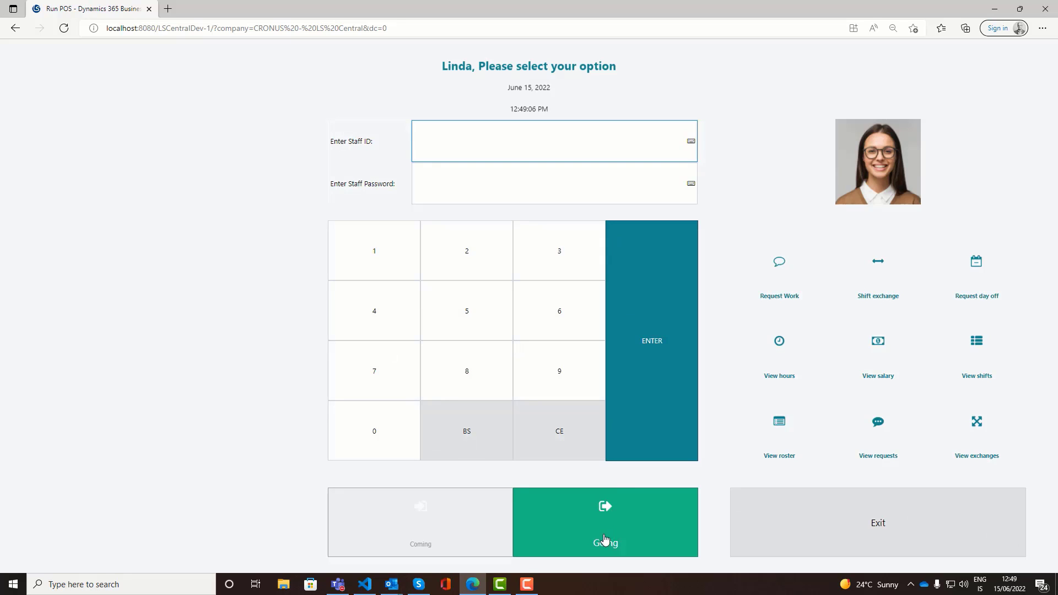
- Register the employee as going, exit the time registration and close the POS
{"action": "left_click", "coordinate": [591, 519]}
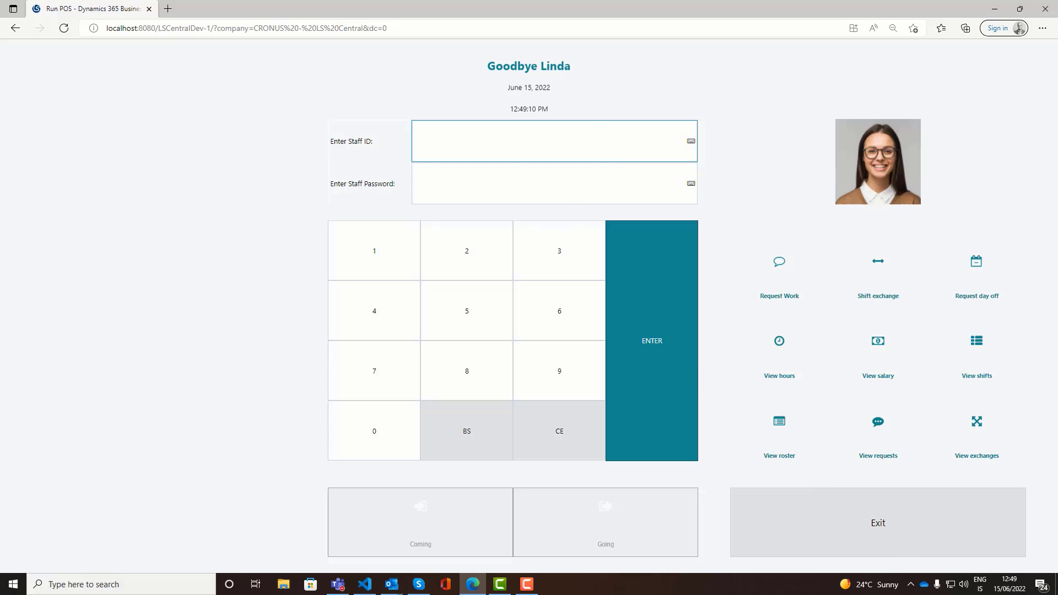
{"action": "left_click", "coordinate": [881, 521]}
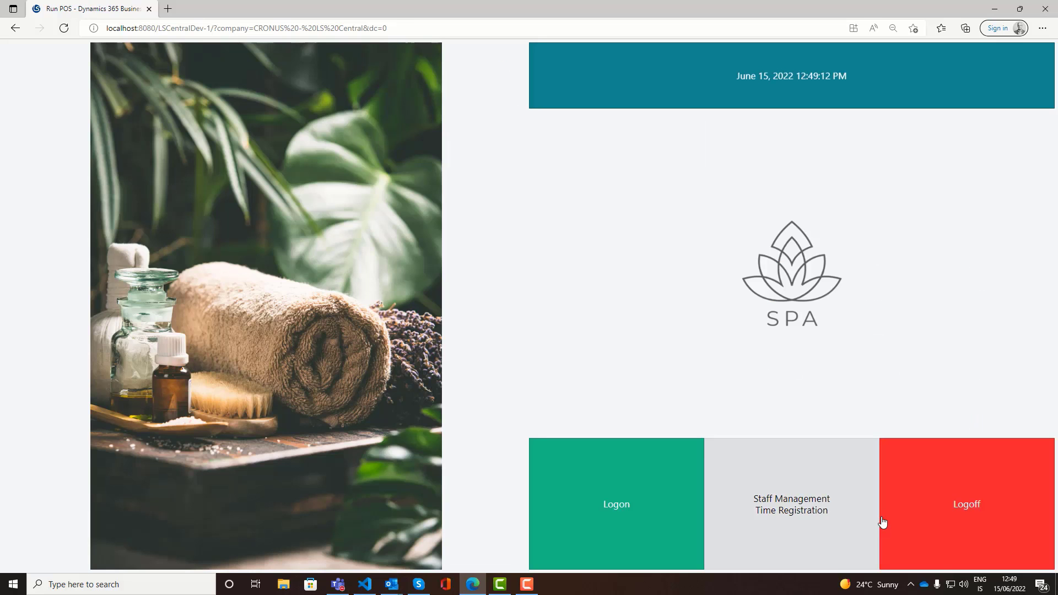
{"action": "left_click", "coordinate": [984, 530]}
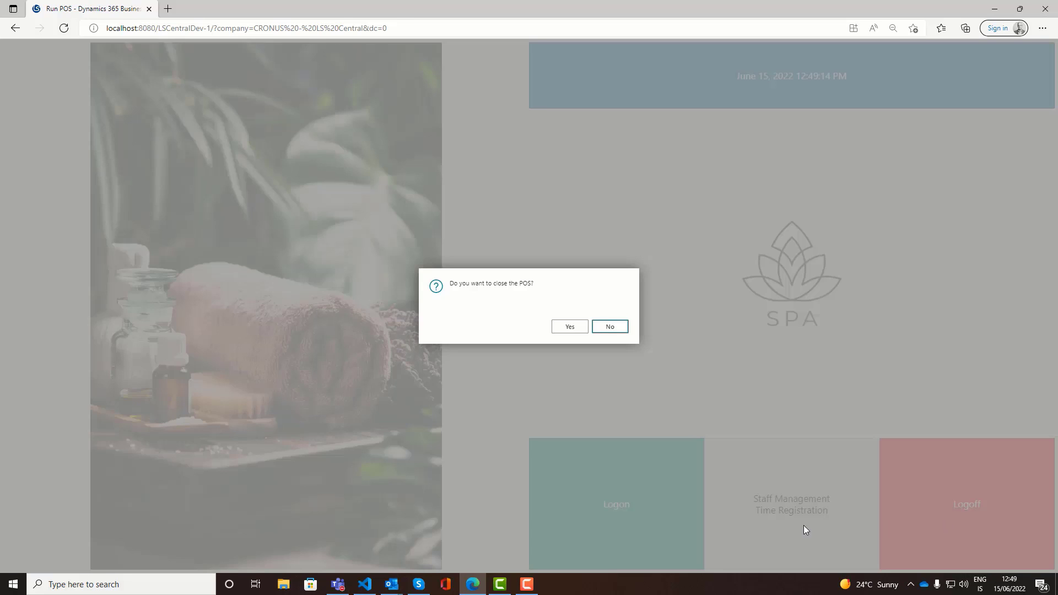
{"action": "left_click", "coordinate": [570, 327]}
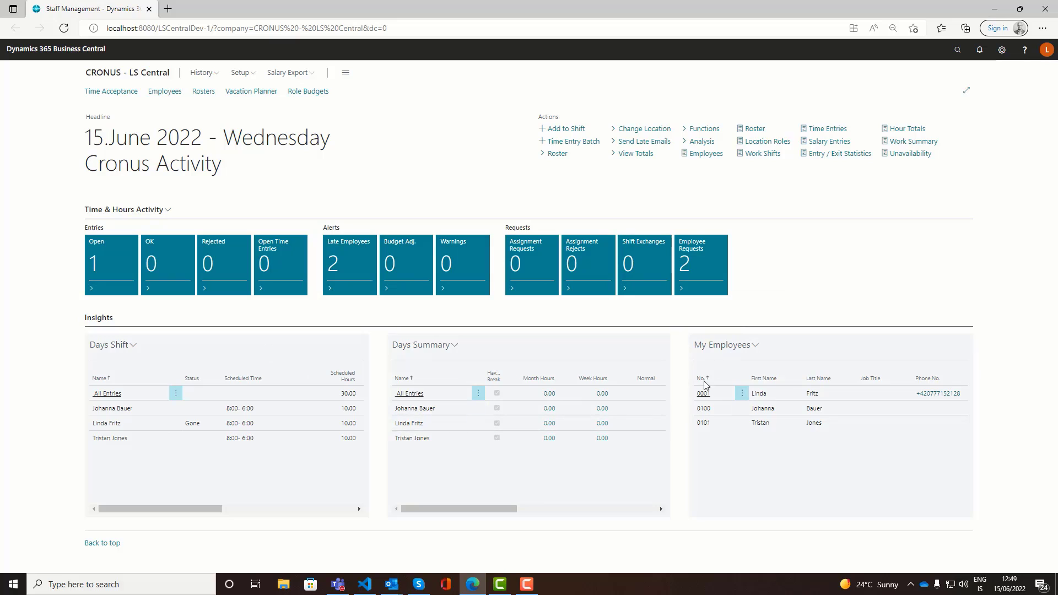
- Open the employee requests and check the day analysis for the 17 June 2022 request
{"action": "left_click", "coordinate": [686, 269]}
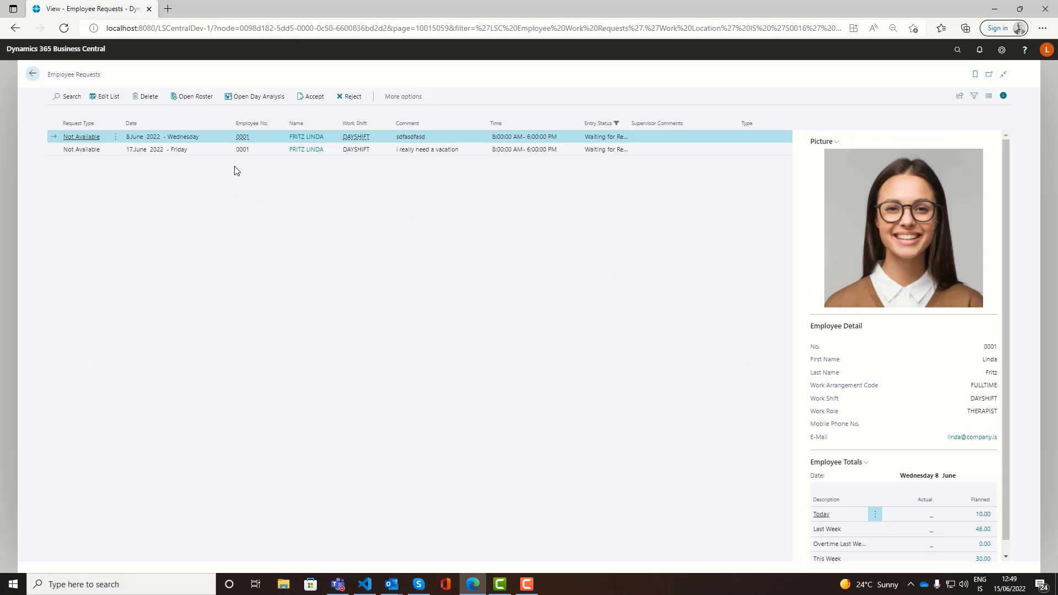
{"action": "left_click", "coordinate": [662, 149]}
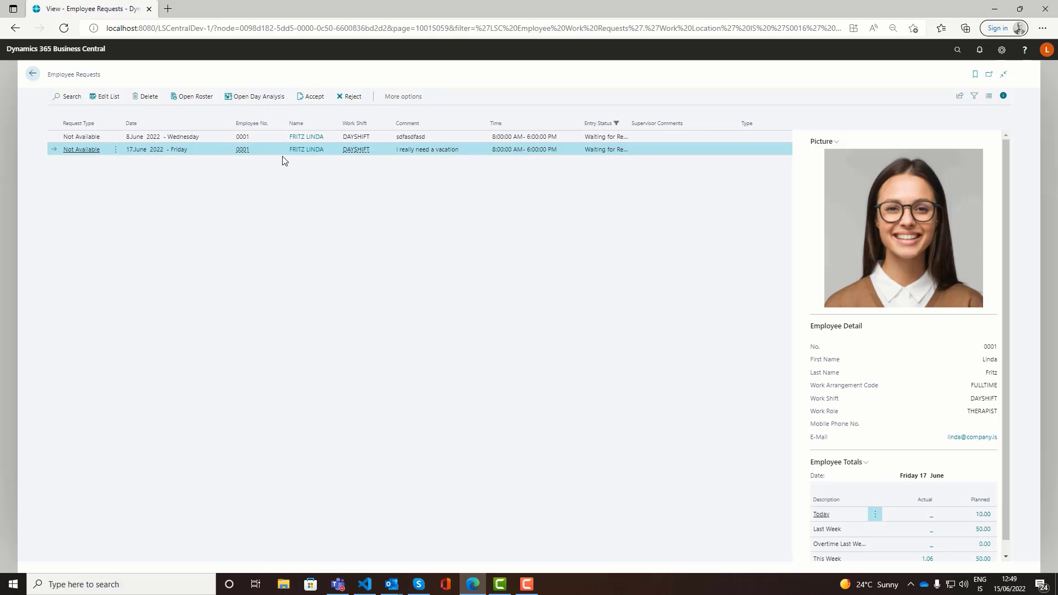
{"action": "left_click", "coordinate": [257, 98]}
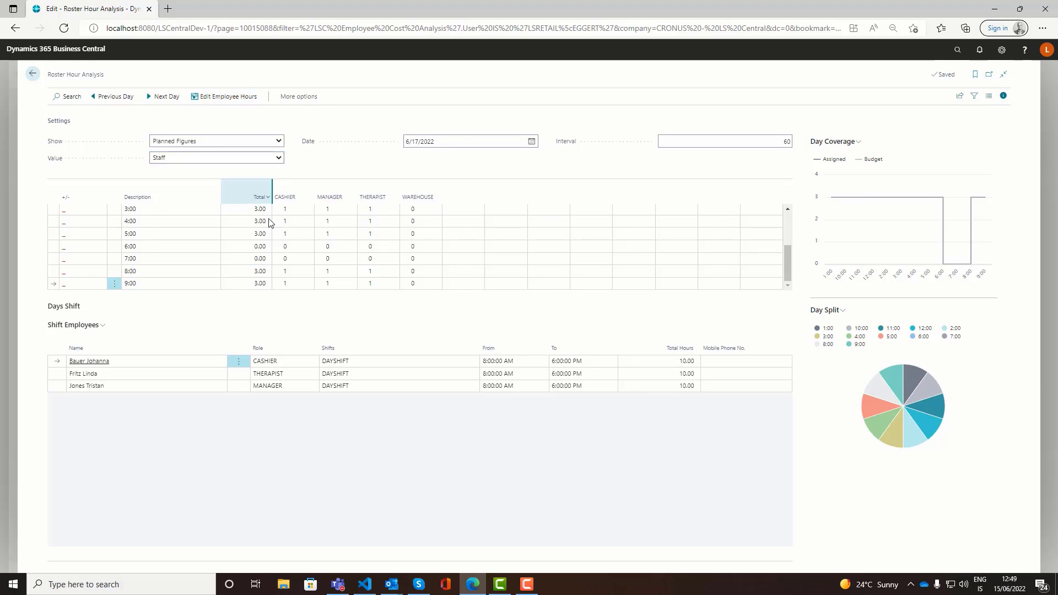
{"action": "left_click", "coordinate": [32, 80]}
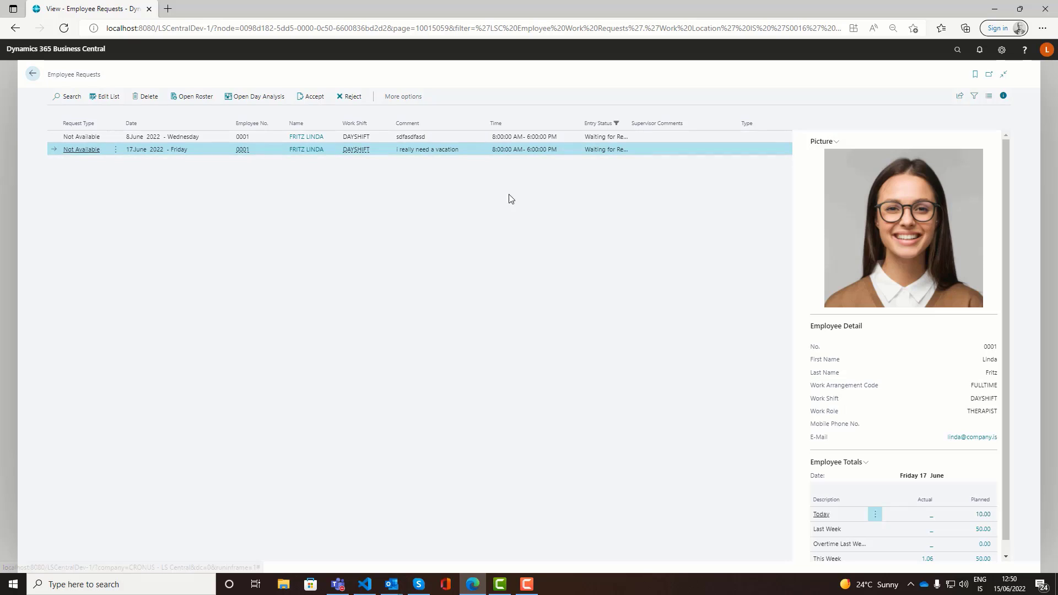
- Accept the employee's 17 June 2022 request and return to the Staff Management home page
{"action": "left_click", "coordinate": [312, 97]}
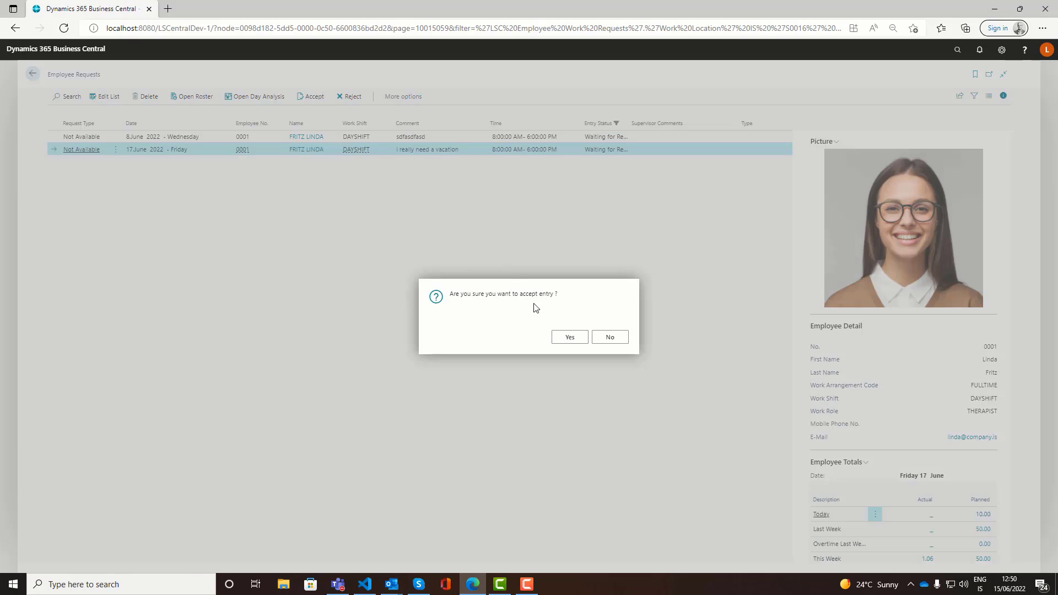
{"action": "left_click", "coordinate": [568, 337]}
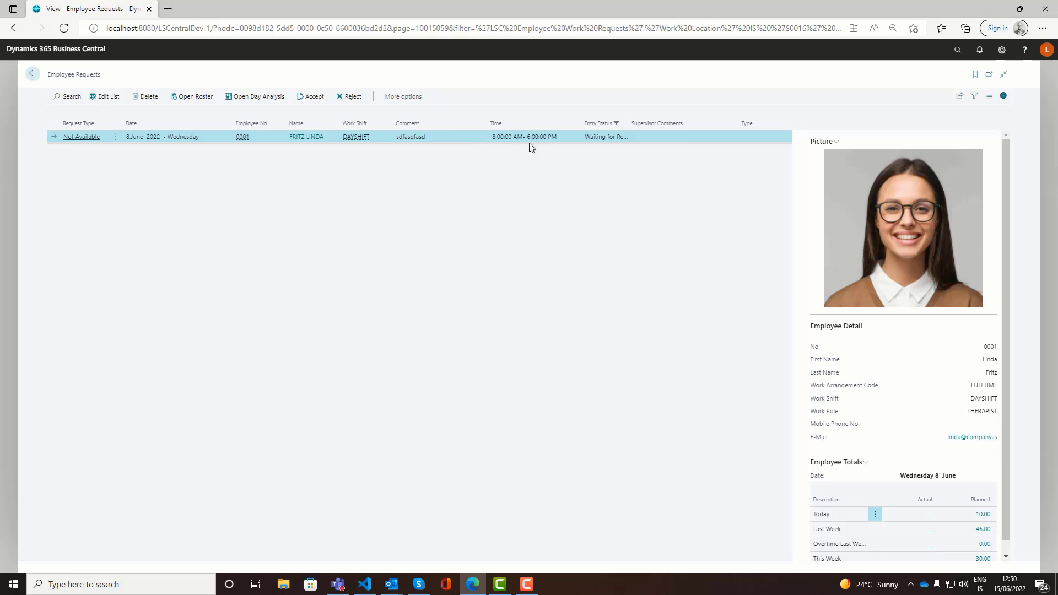
{"action": "left_click", "coordinate": [32, 77]}
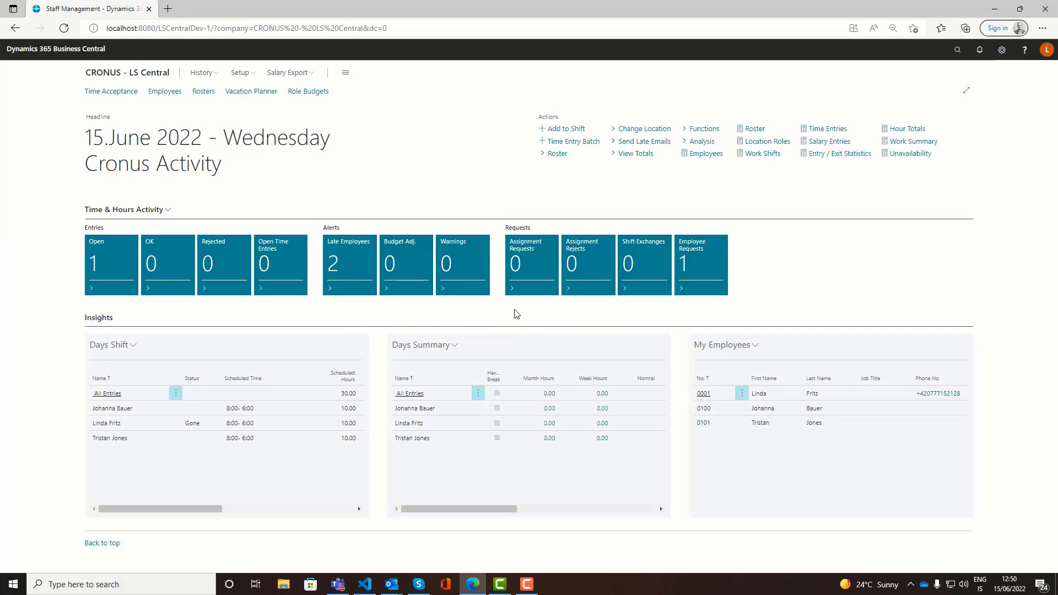
- Open the open time entries, review the employee's 6/15/2022 entry and enter "ok" as its supervisor comment
{"action": "left_click", "coordinate": [104, 259]}
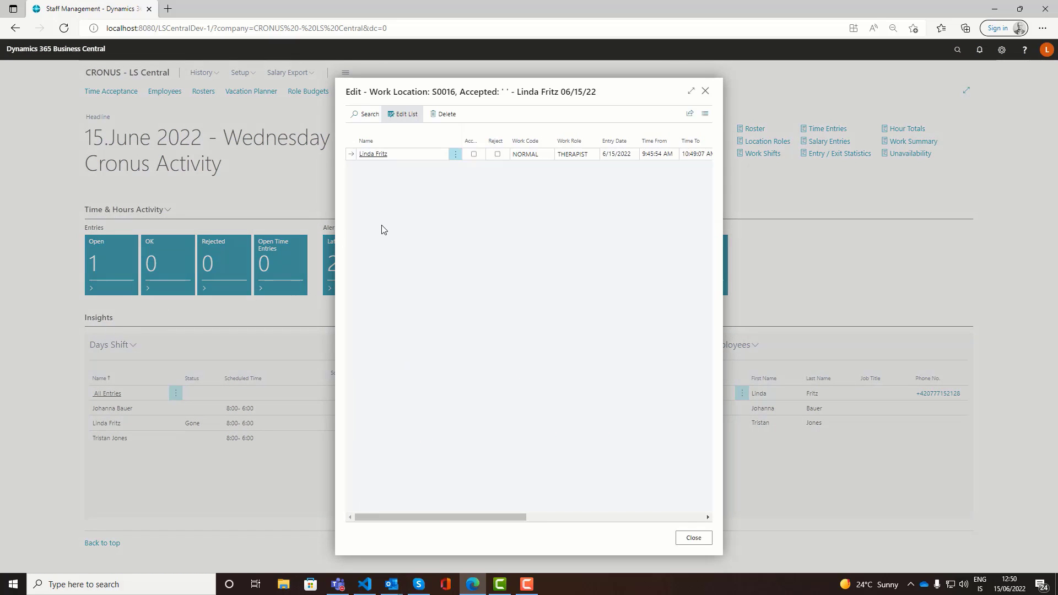
{"action": "left_click_drag", "start_coordinate": [471, 517], "coordinate": [526, 529]}
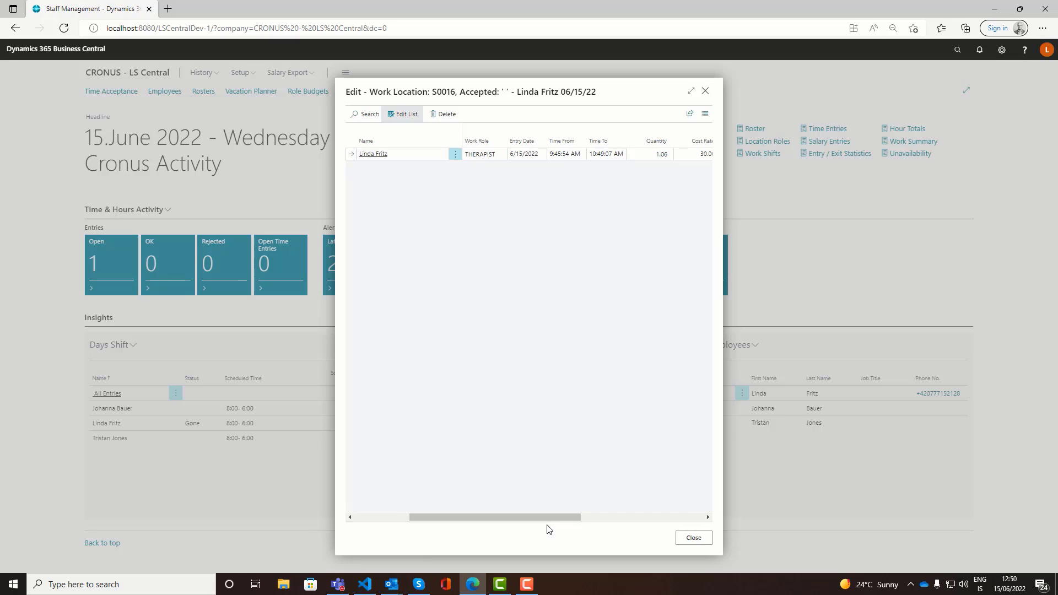
{"action": "left_click_drag", "start_coordinate": [547, 519], "coordinate": [565, 527]}
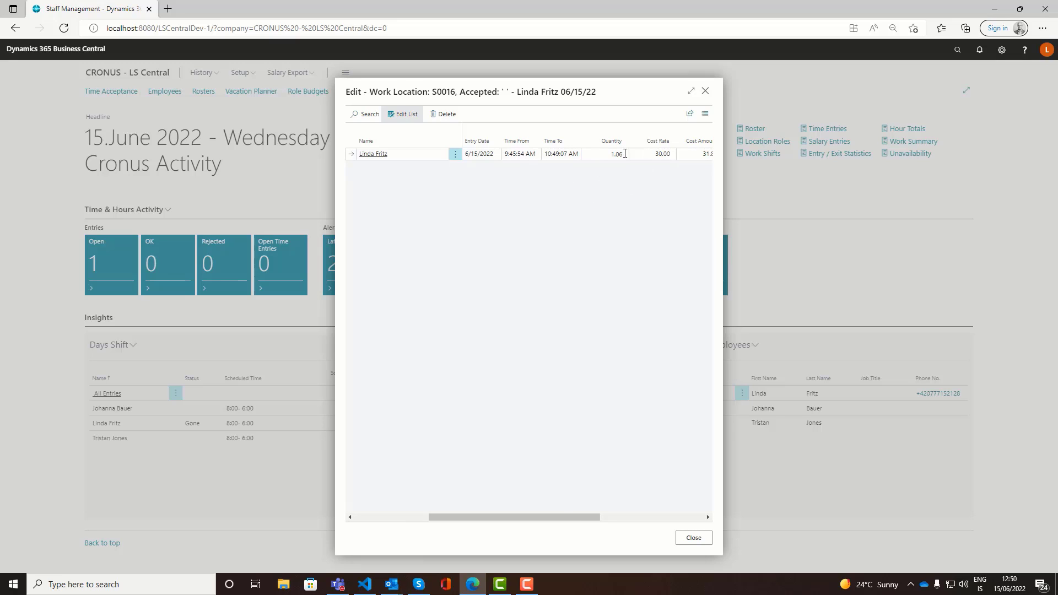
{"action": "left_click_drag", "start_coordinate": [586, 517], "coordinate": [628, 540]}
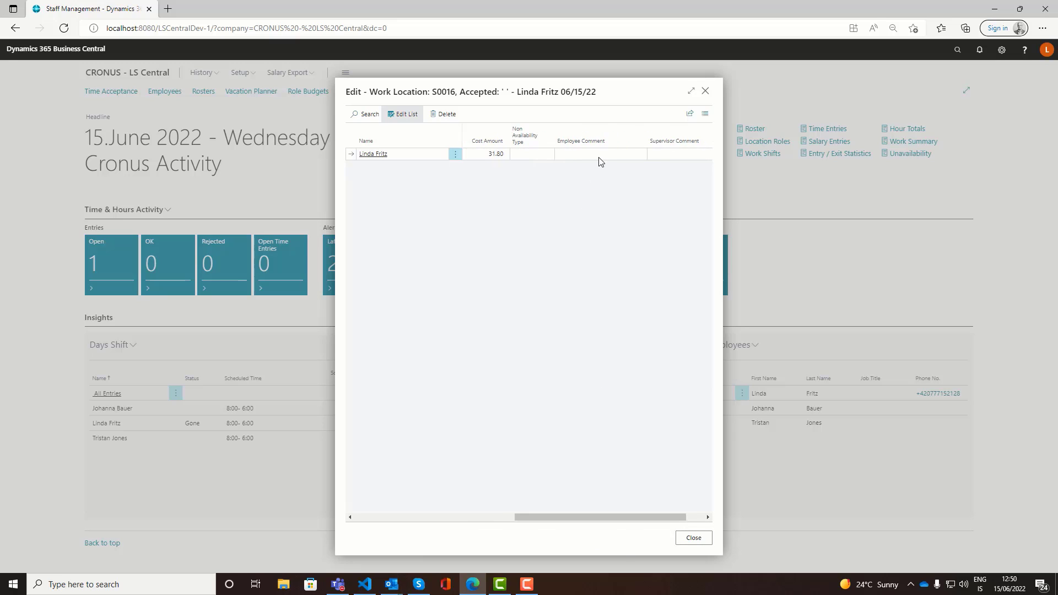
{"action": "left_click", "coordinate": [660, 153]}
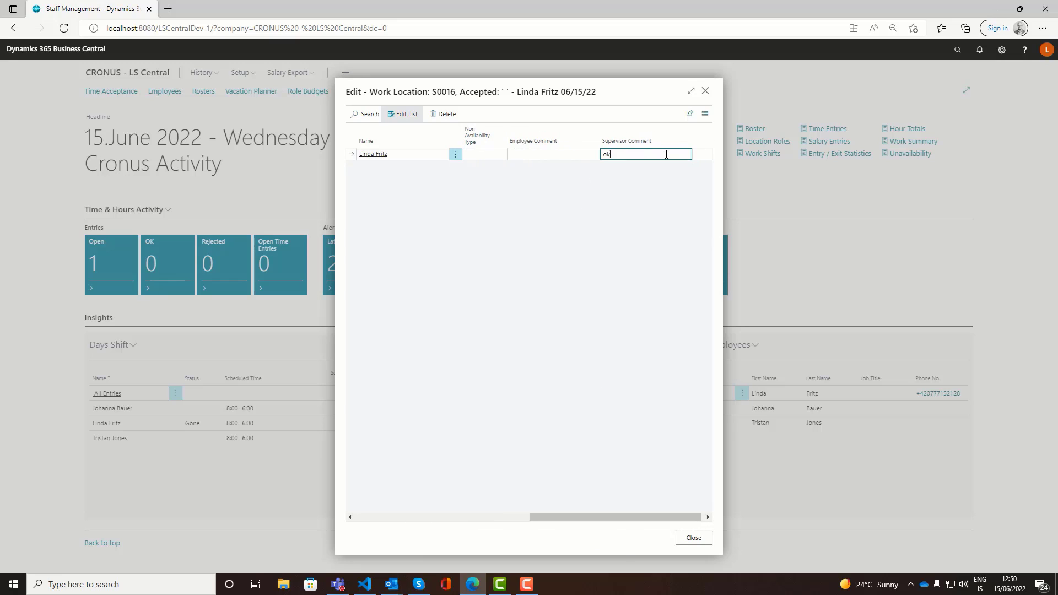
- Accept the 6/15/2022 time entry and check it in the OK entries before returning to the home page
{"action": "left_click_drag", "start_coordinate": [618, 517], "coordinate": [455, 525]}
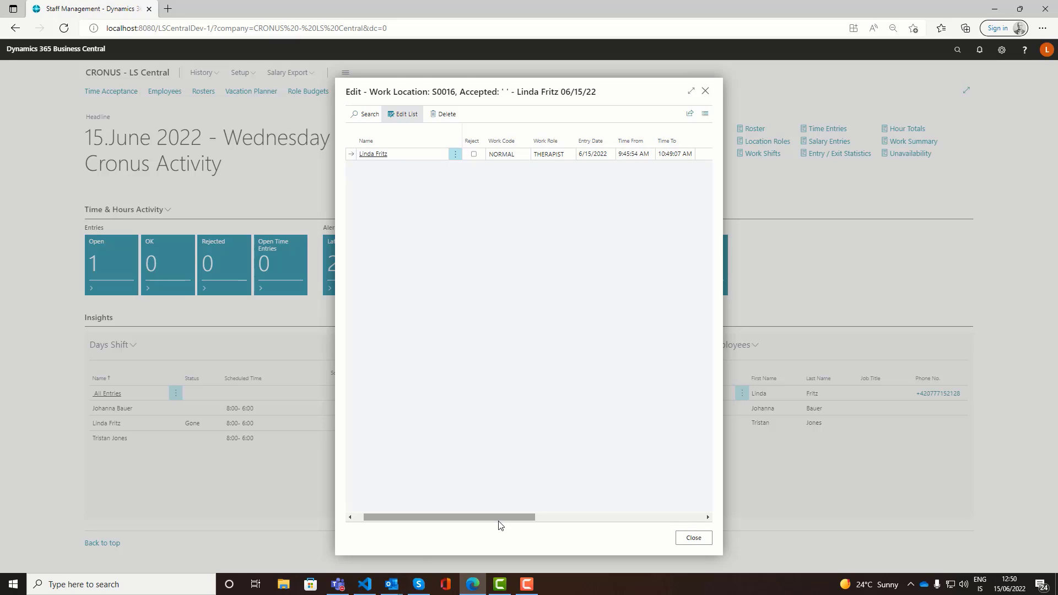
{"action": "left_click_drag", "start_coordinate": [498, 522], "coordinate": [462, 524]}
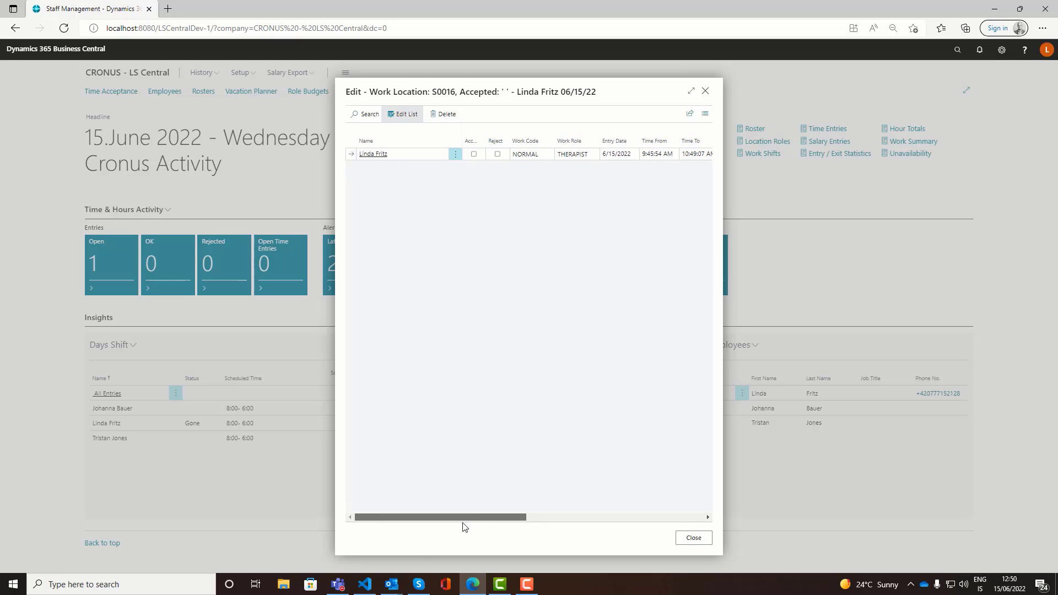
{"action": "left_click", "coordinate": [475, 155]}
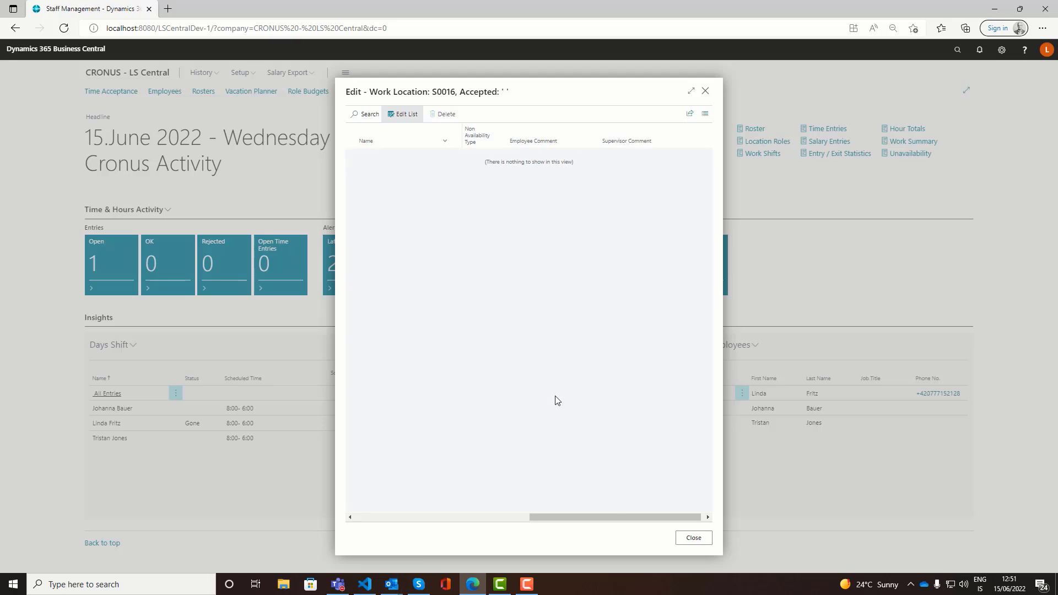
{"action": "left_click", "coordinate": [693, 538]}
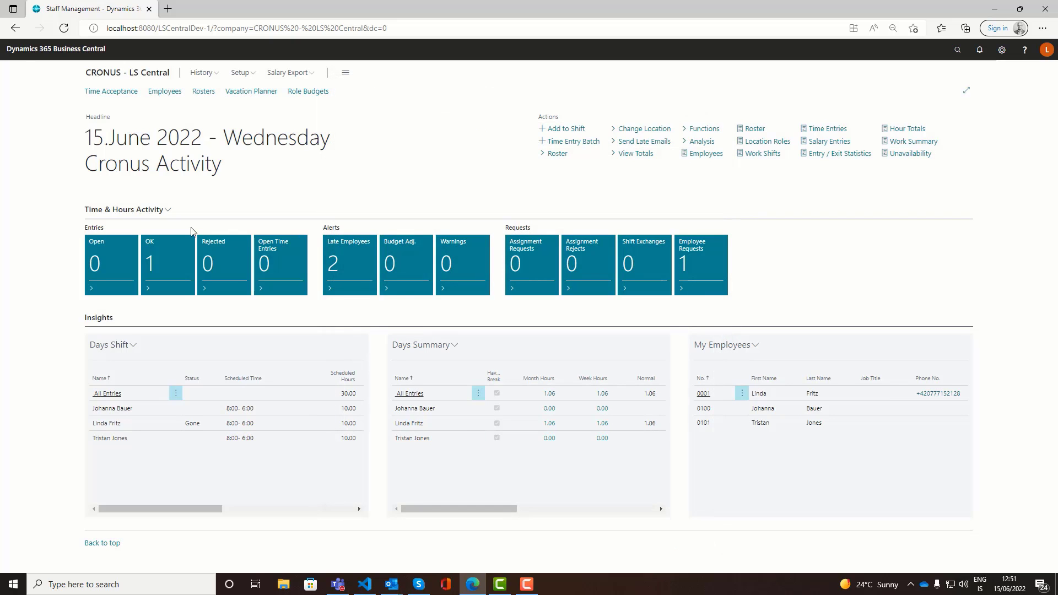
{"action": "left_click", "coordinate": [153, 266]}
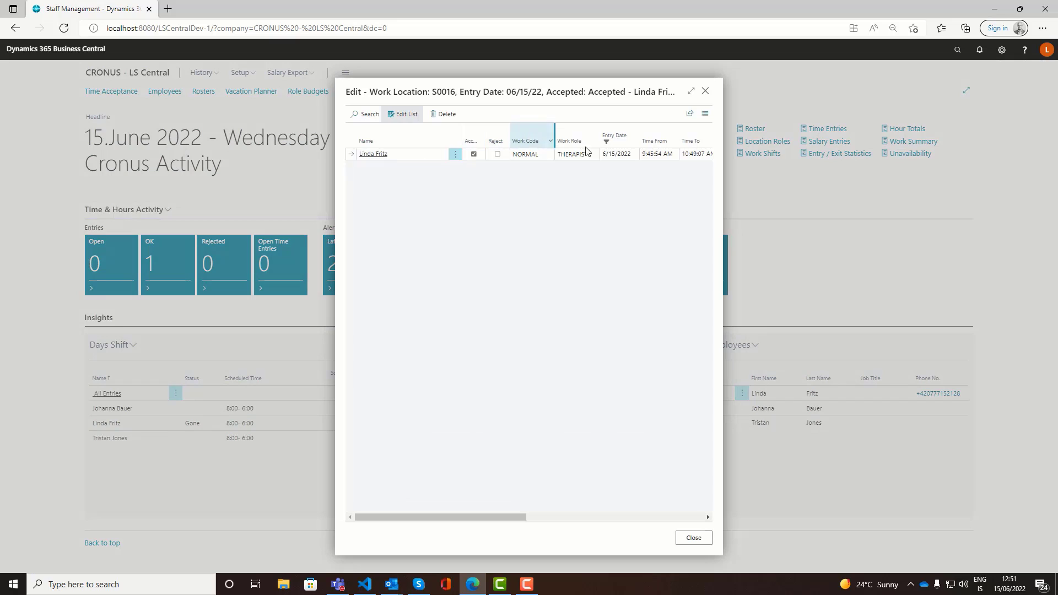
{"action": "left_click", "coordinate": [694, 539]}
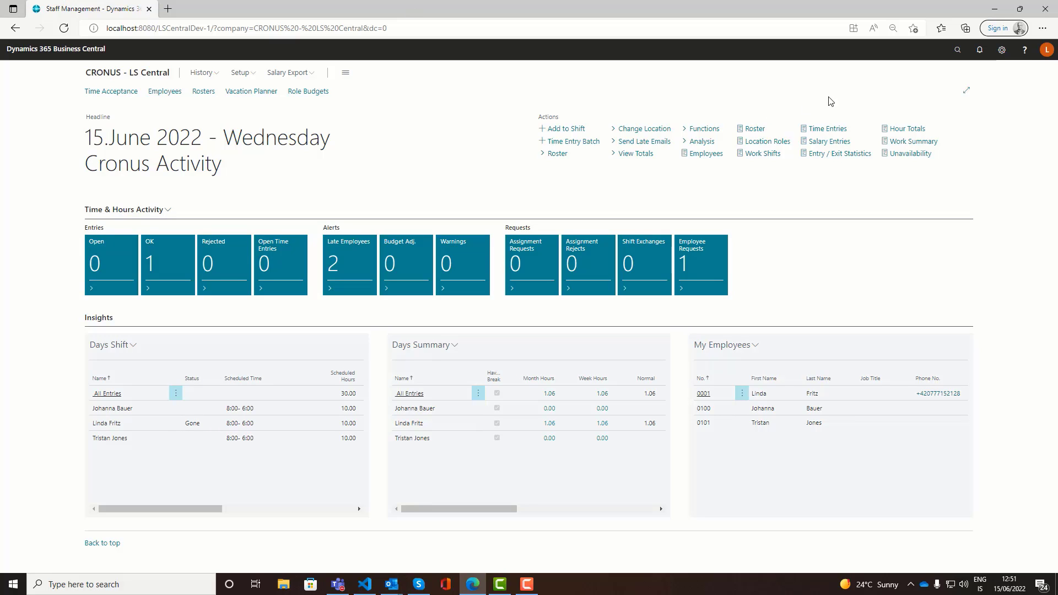
- Search for "run pos", launch the POS and identify the employee in Staff Management Time Registration with the staff ID
{"action": "left_click", "coordinate": [956, 51]}
{"action": "type", "text": "run po"}
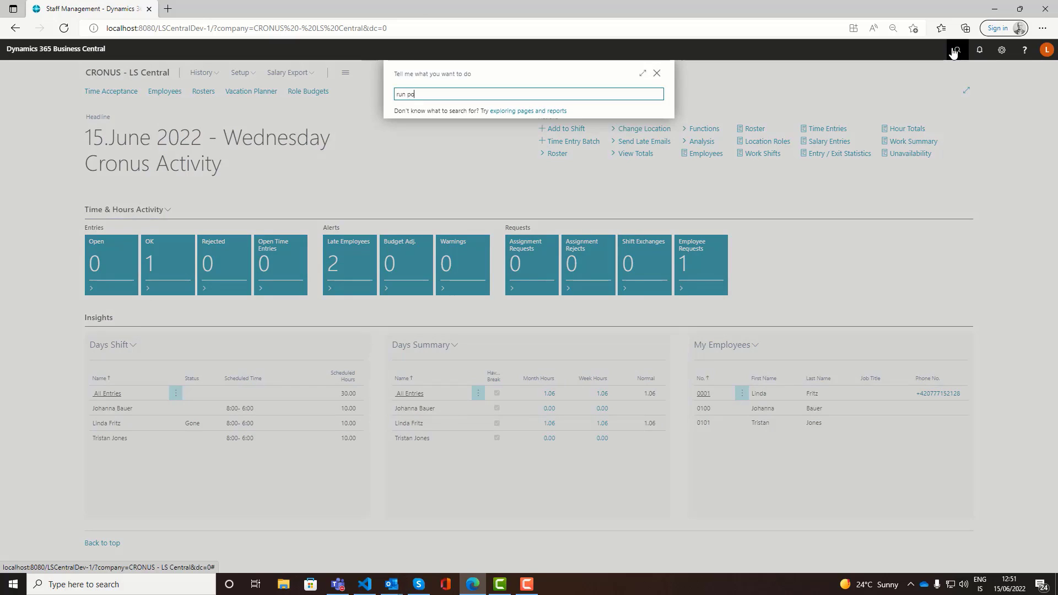
{"action": "type", "text": "s"}
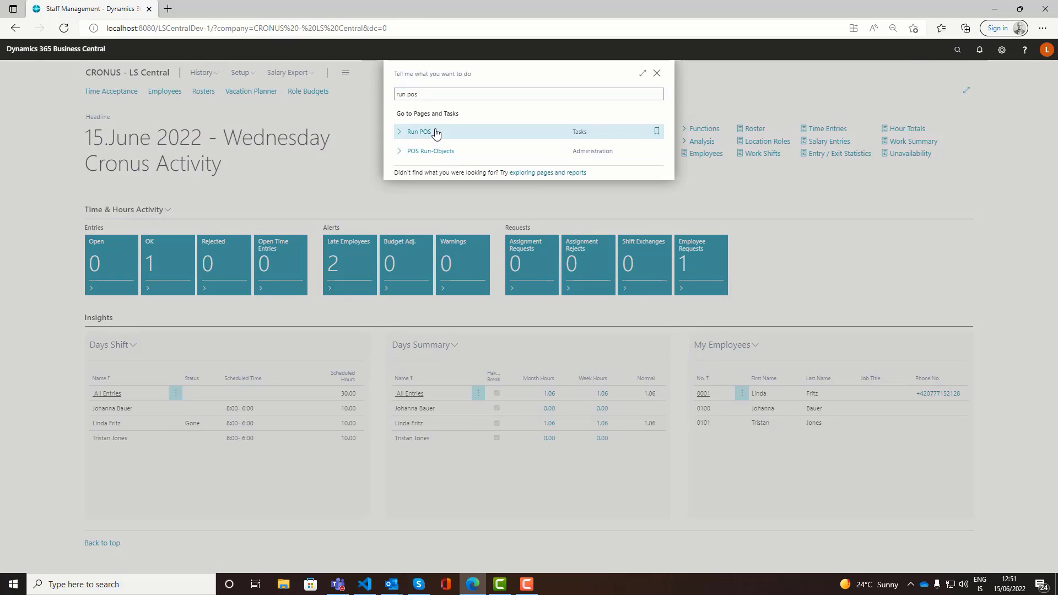
{"action": "left_click", "coordinate": [420, 131]}
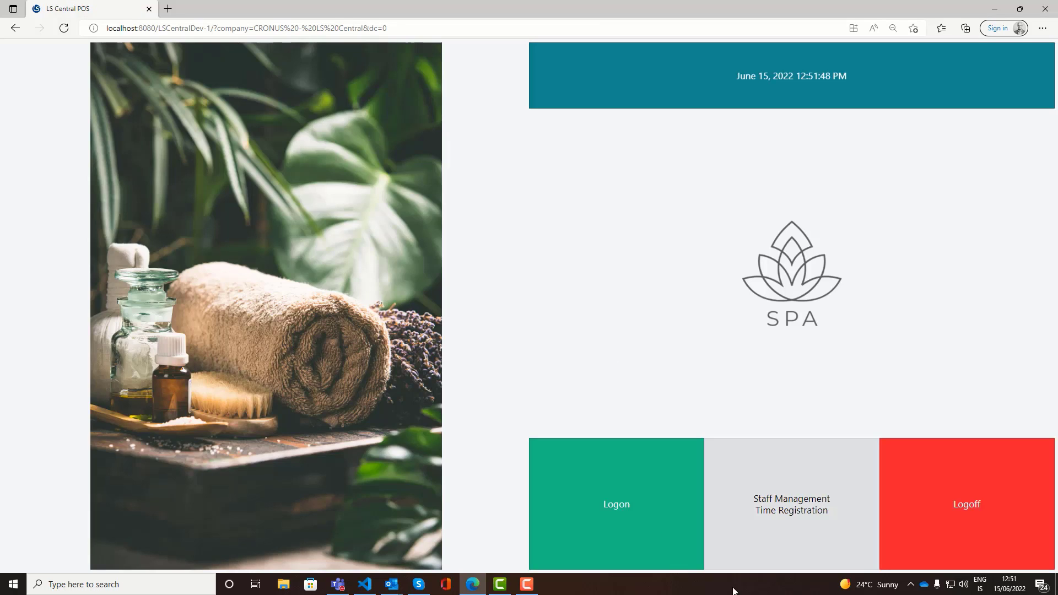
{"action": "left_click", "coordinate": [779, 521]}
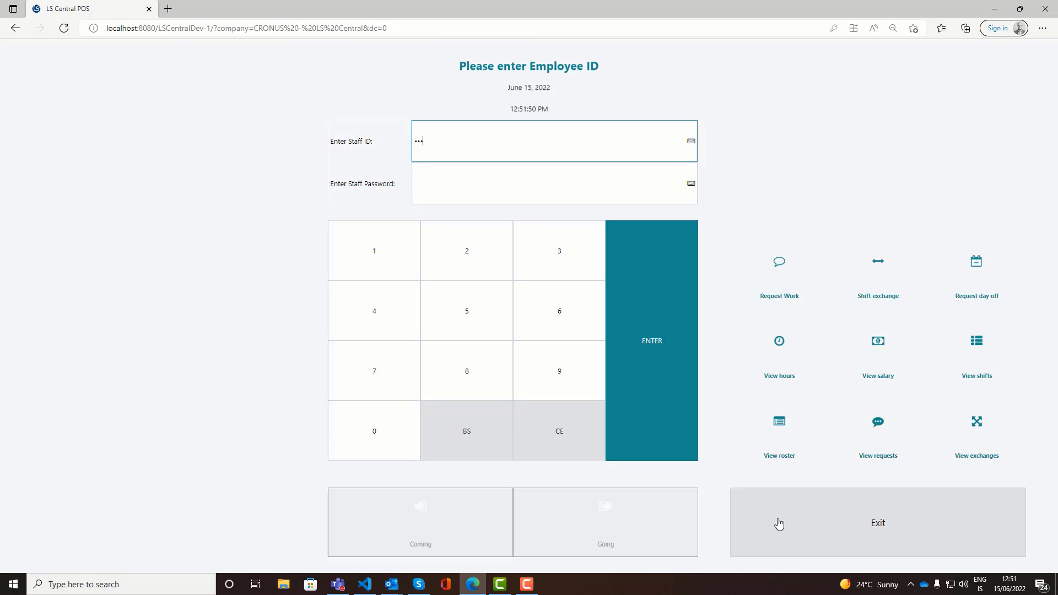
{"action": "key", "text": "Return"}
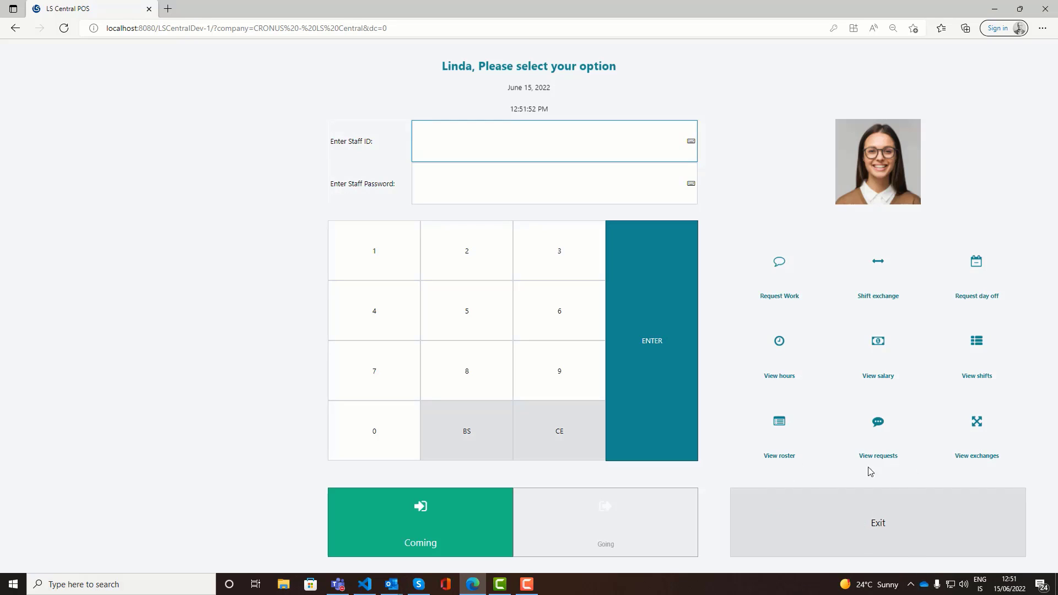
- Check the status of the employee's work requests, then exit time registration and log off the POS
{"action": "left_click", "coordinate": [881, 438]}
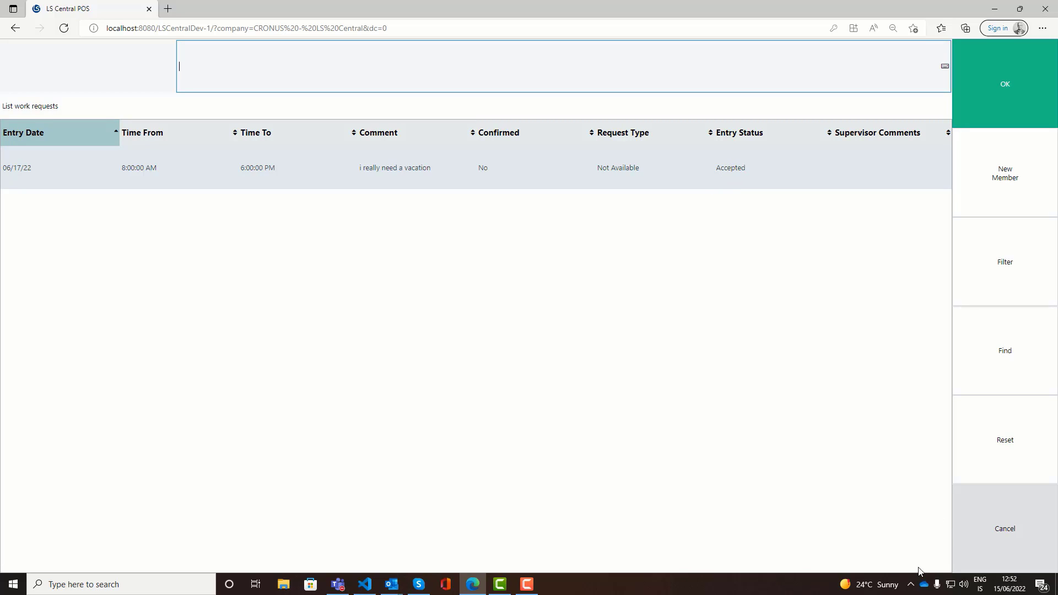
{"action": "left_click", "coordinate": [1004, 538]}
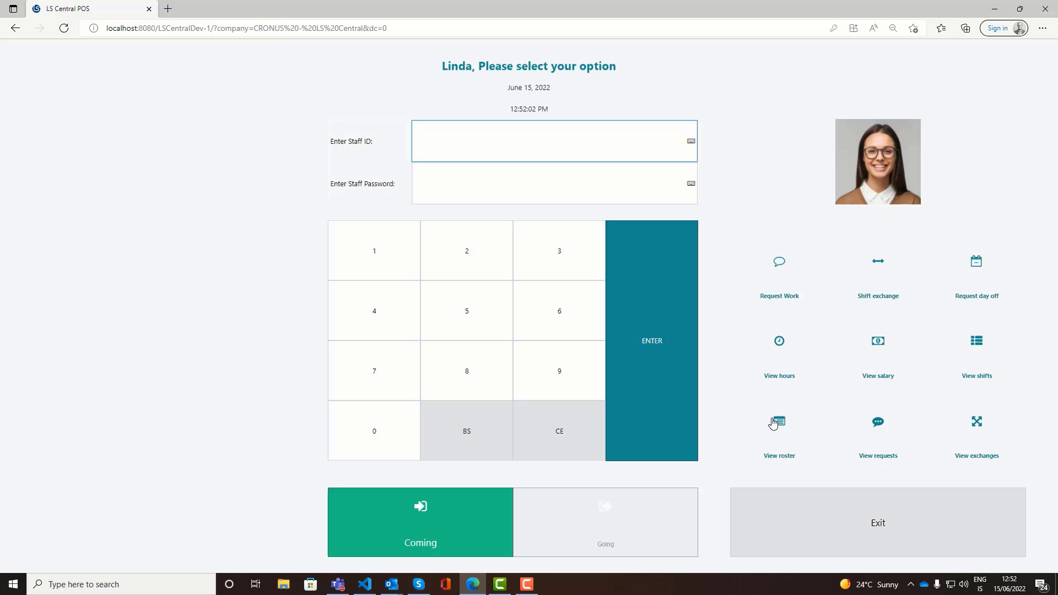
{"action": "left_click", "coordinate": [928, 545]}
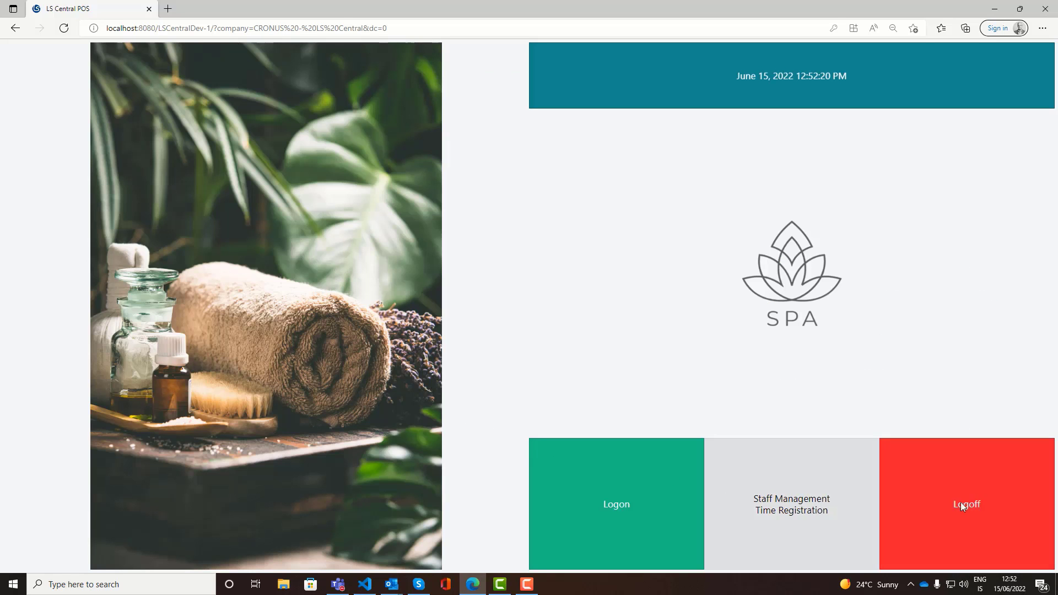
{"action": "left_click", "coordinate": [995, 528]}
{"action": "left_click", "coordinate": [571, 328]}
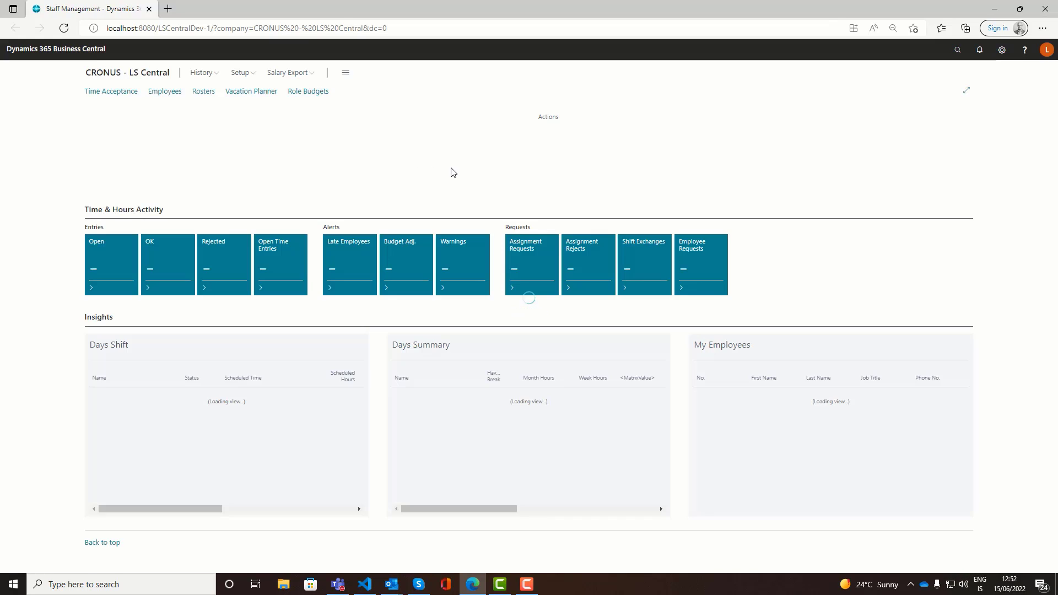
- Open the June 2022 staff roster plan, check the employee's entry for Friday 17 June and return to the home page
{"action": "left_click", "coordinate": [558, 158]}
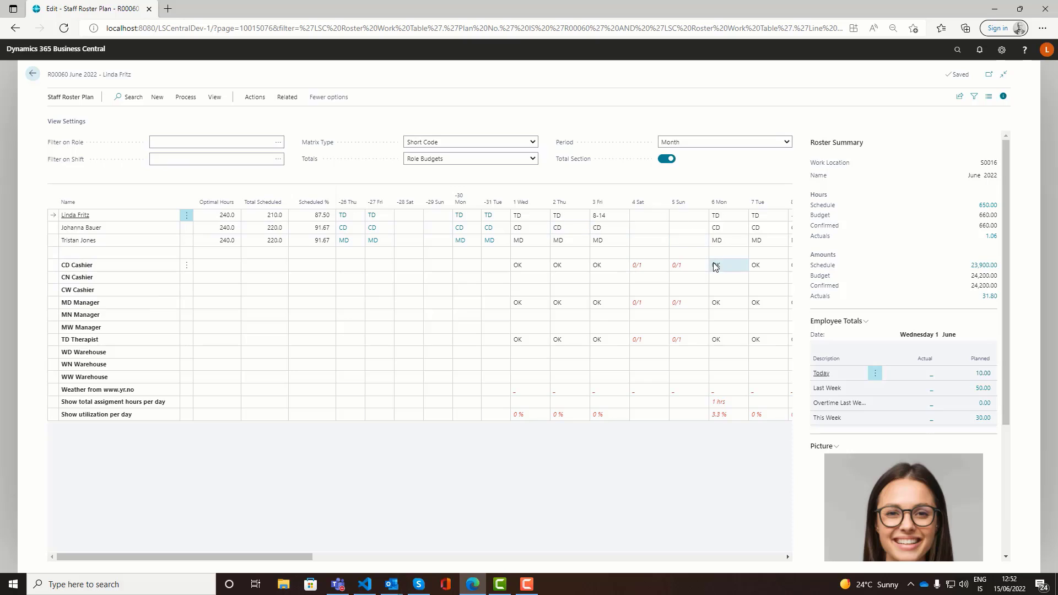
{"action": "left_click_drag", "start_coordinate": [300, 555], "coordinate": [497, 544]}
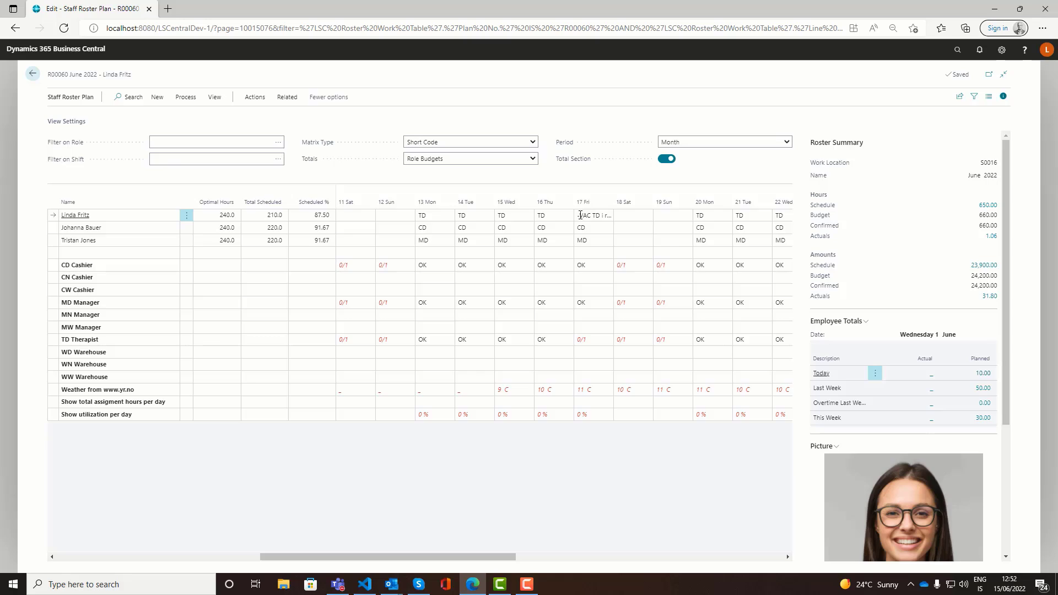
{"action": "left_click", "coordinate": [580, 215]}
{"action": "left_click", "coordinate": [571, 77]}
{"action": "left_click", "coordinate": [33, 73]}
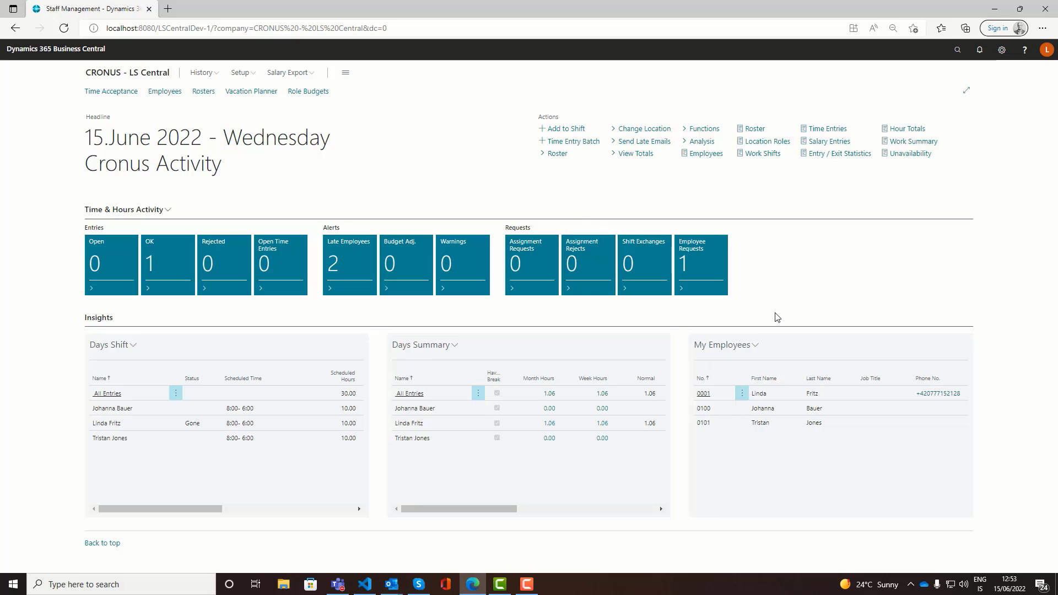
- Open the month analysis for 2022 and review which figures it can show, keeping Planned Figures
{"action": "left_click", "coordinate": [702, 143]}
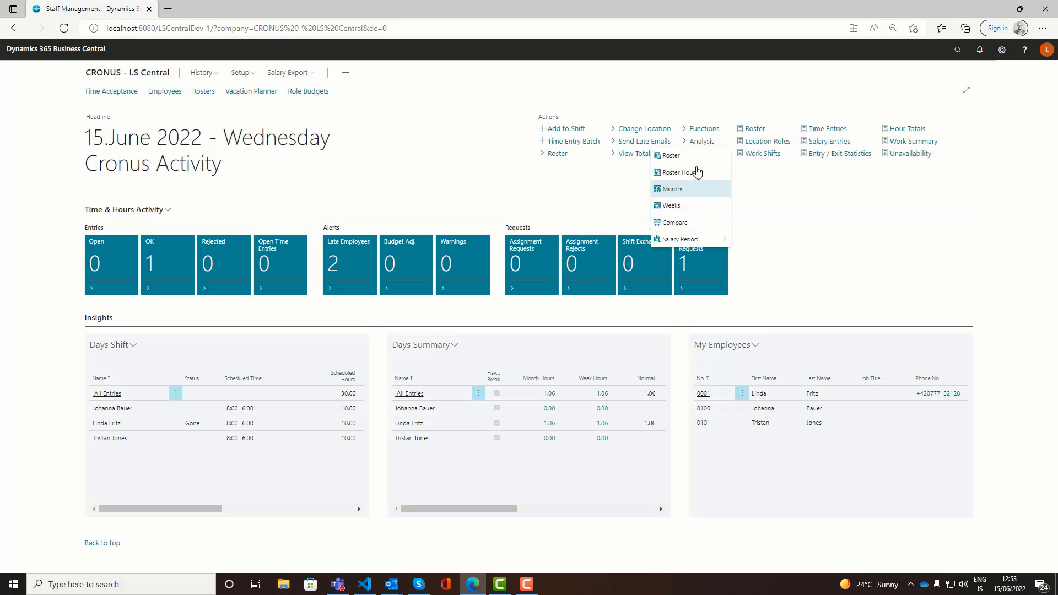
{"action": "left_click", "coordinate": [691, 192]}
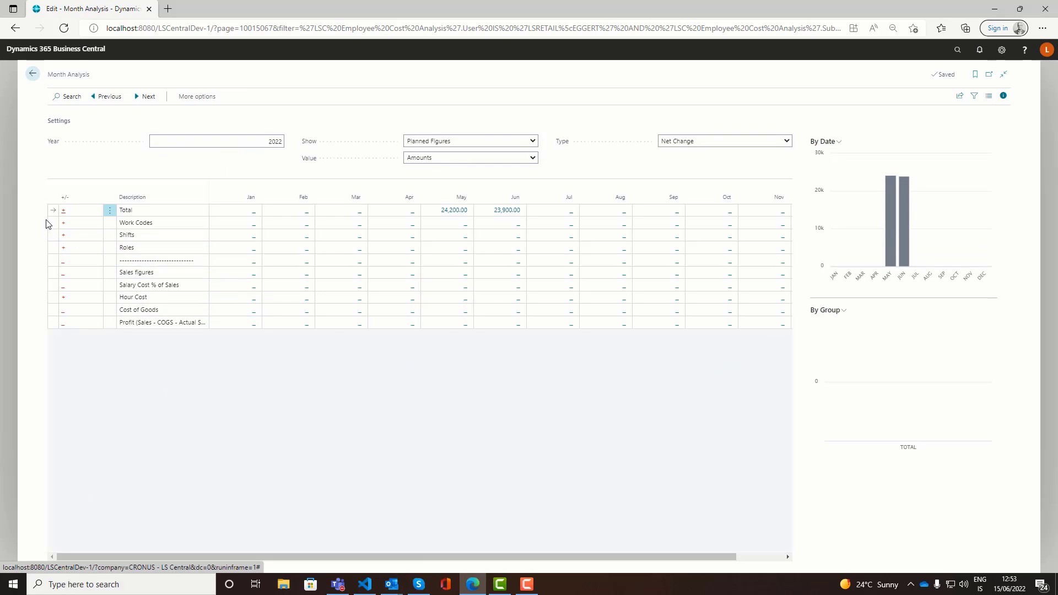
{"action": "left_click", "coordinate": [478, 142]}
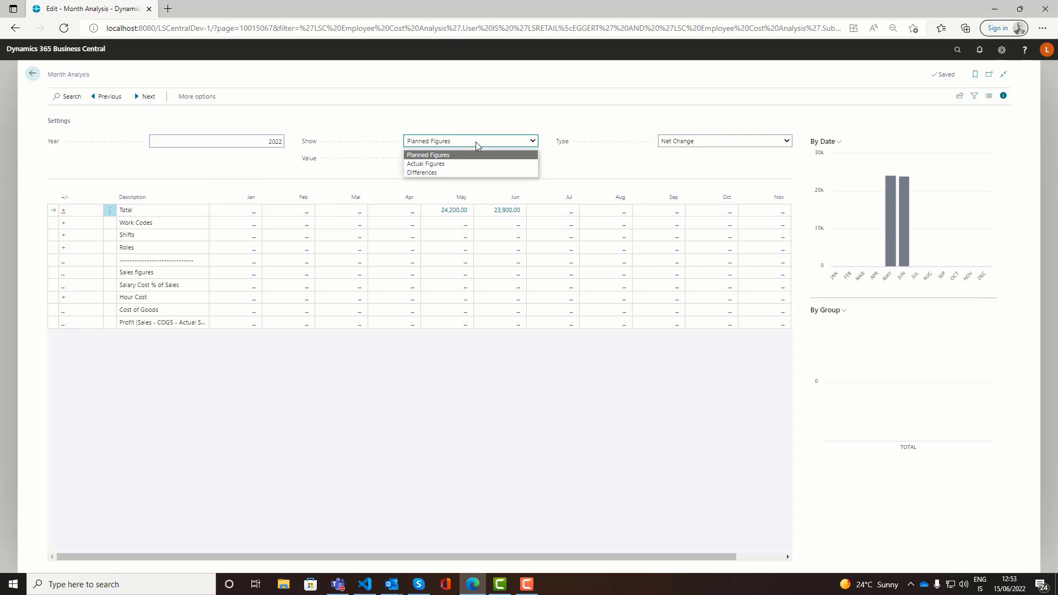
{"action": "left_click", "coordinate": [475, 142]}
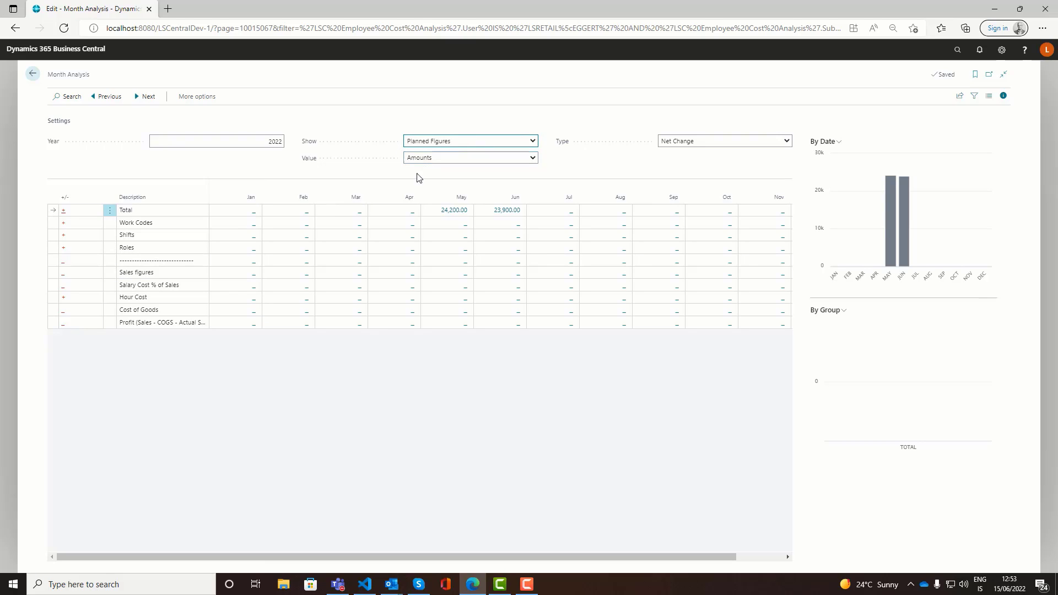
- Expand the Total, Work Codes and Shifts rows of the month analysis to review their breakdown, then return to the home page
{"action": "left_click", "coordinate": [64, 211]}
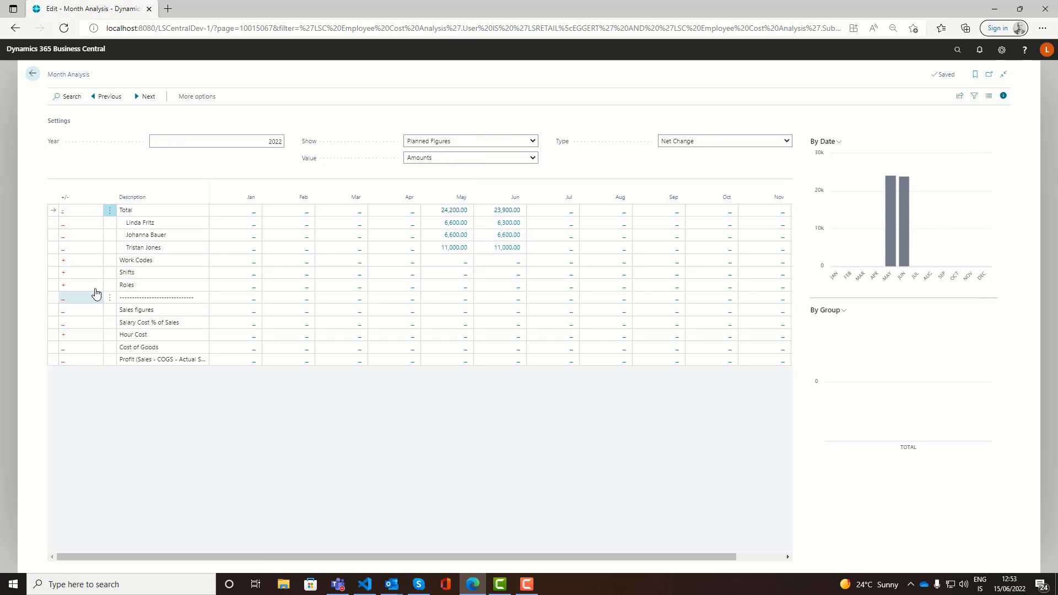
{"action": "left_click", "coordinate": [66, 262]}
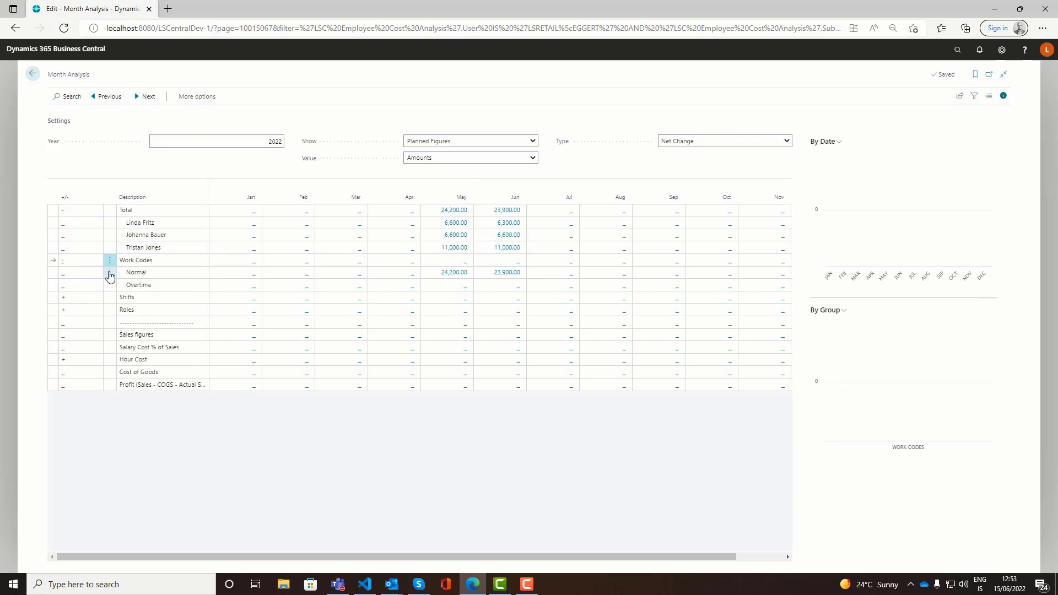
{"action": "left_click", "coordinate": [65, 300]}
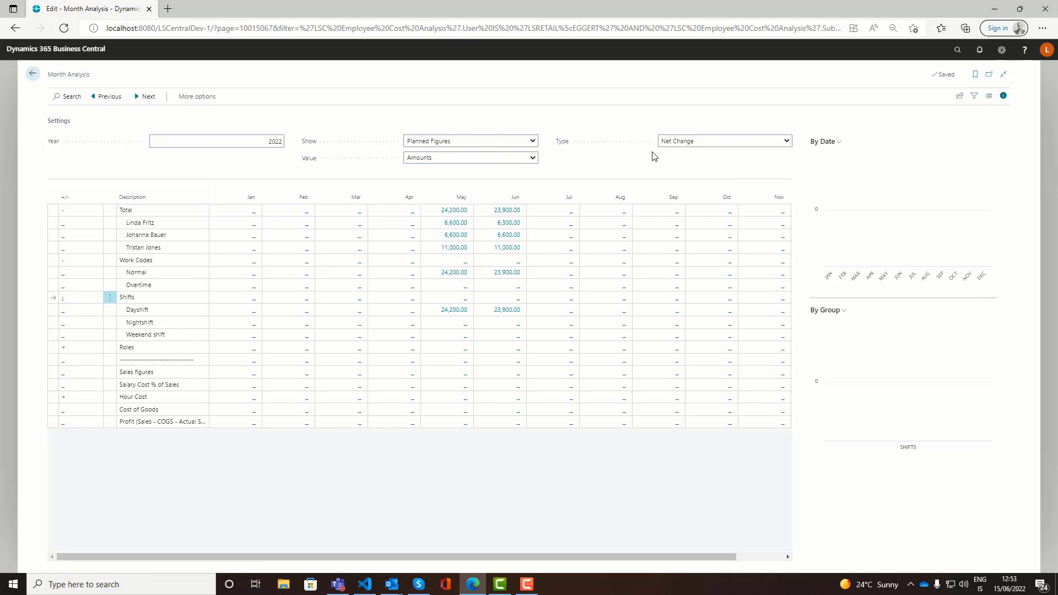
{"action": "left_click", "coordinate": [33, 74]}
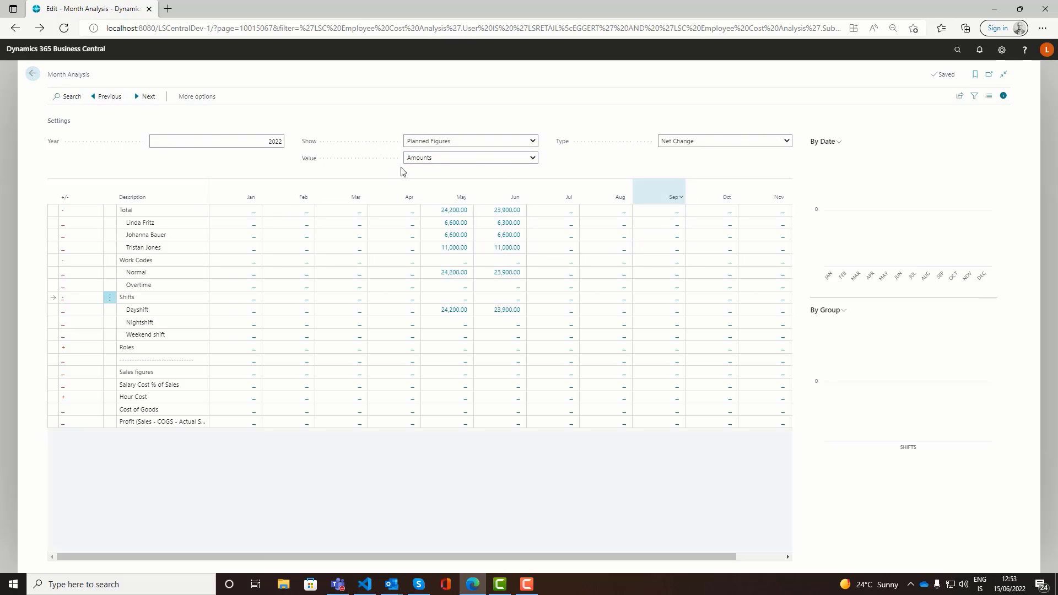
{"action": "left_click", "coordinate": [33, 74]}
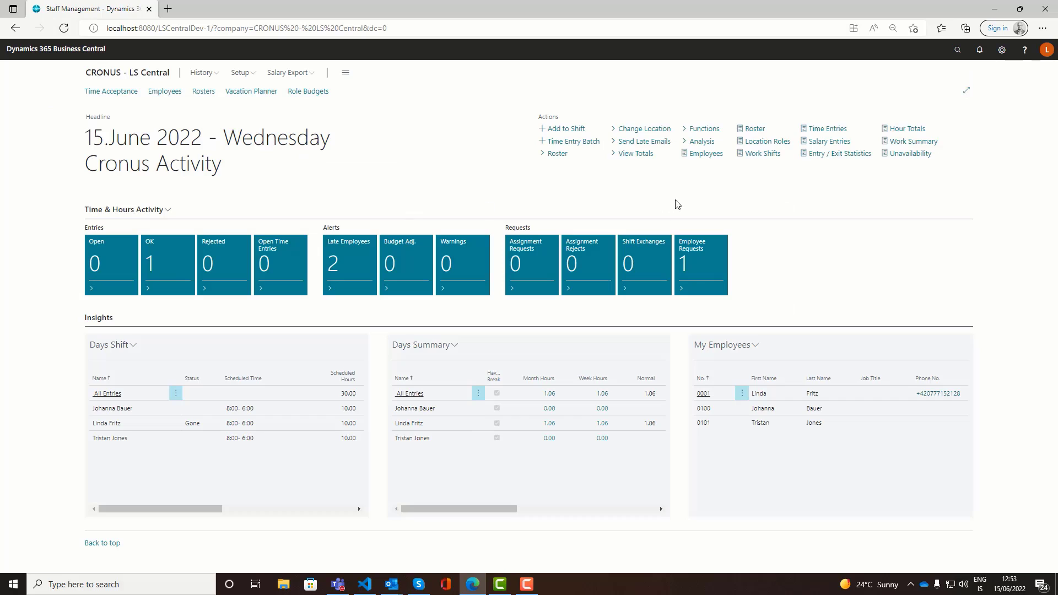
- View the week analysis and the locations comparison analysis, returning to the home page after each
{"action": "left_click", "coordinate": [702, 142]}
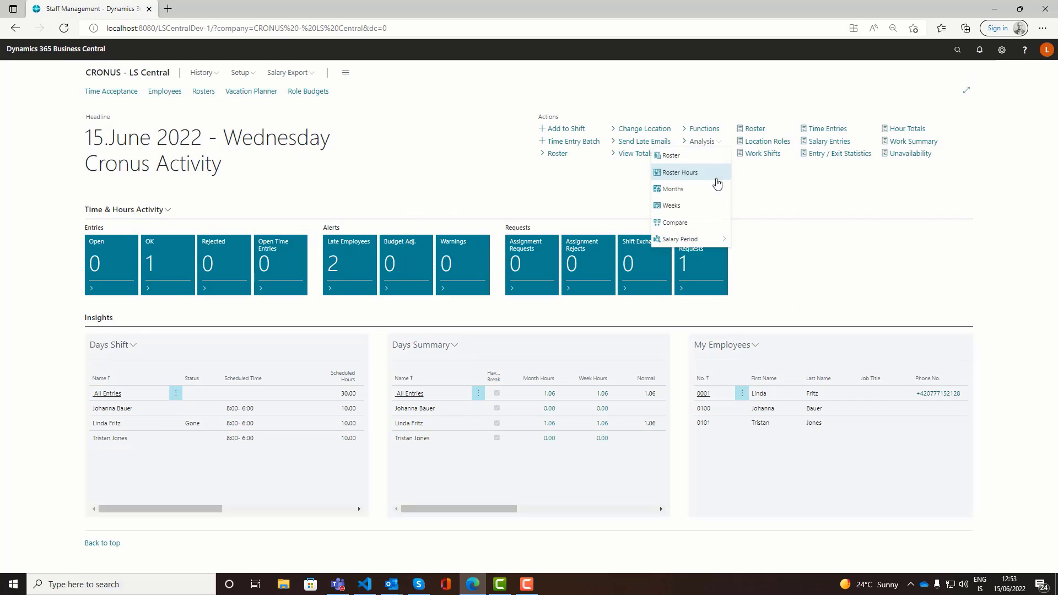
{"action": "left_click", "coordinate": [704, 206]}
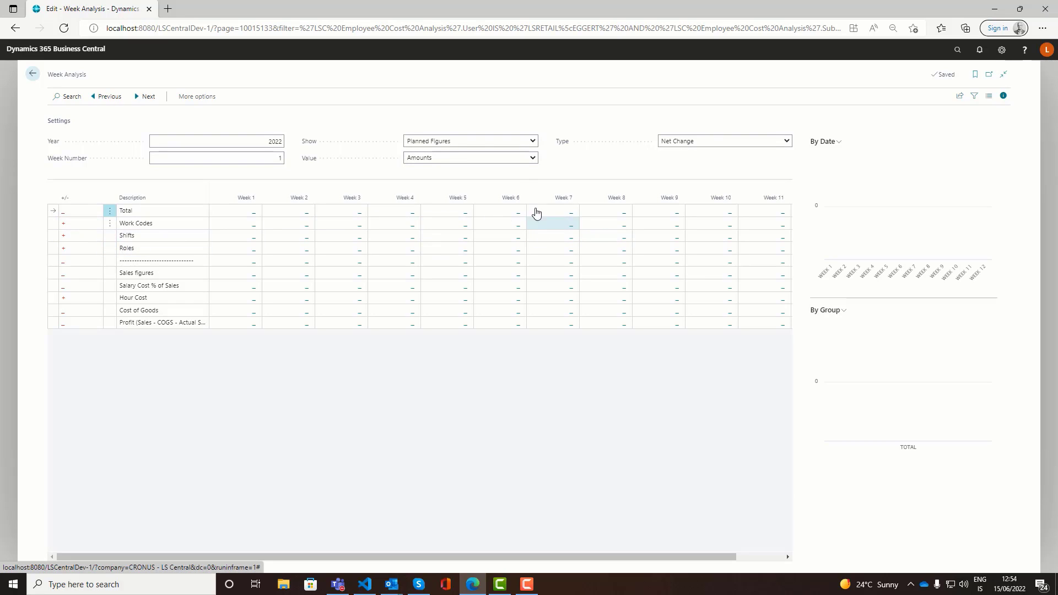
{"action": "left_click", "coordinate": [33, 74]}
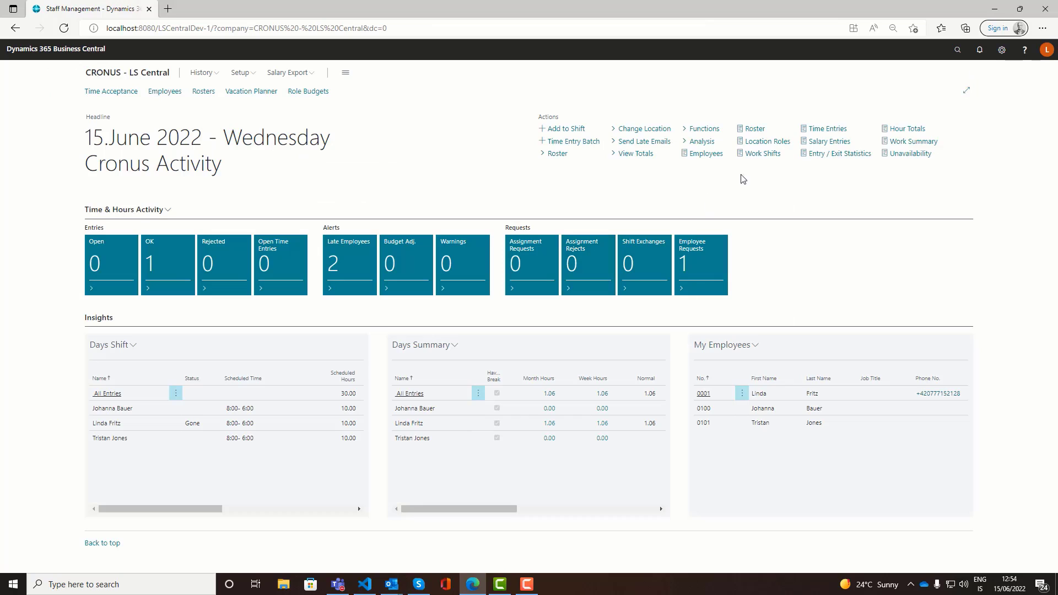
{"action": "left_click", "coordinate": [709, 144]}
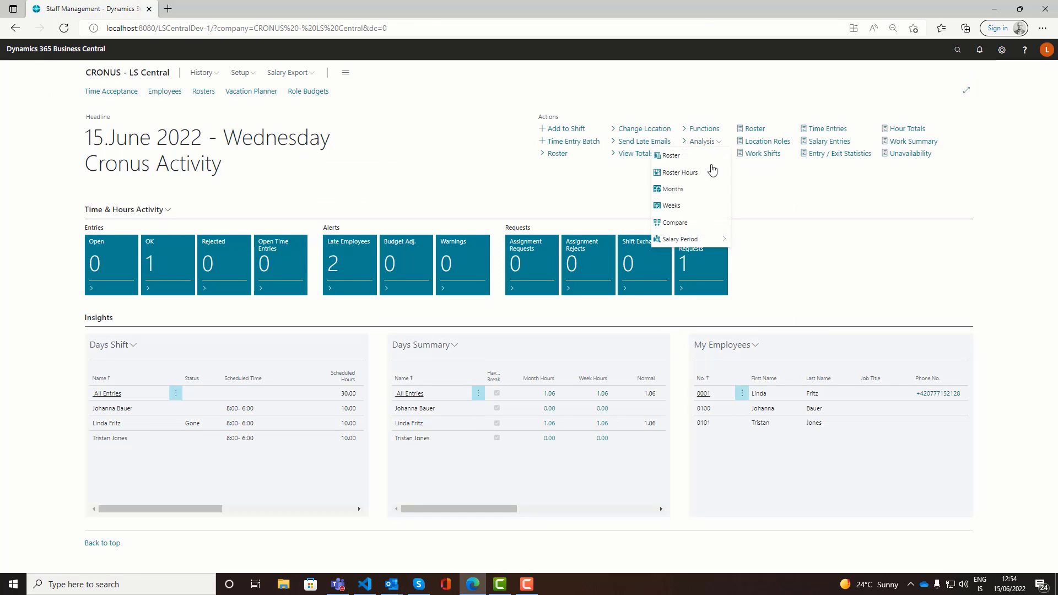
{"action": "left_click", "coordinate": [694, 223]}
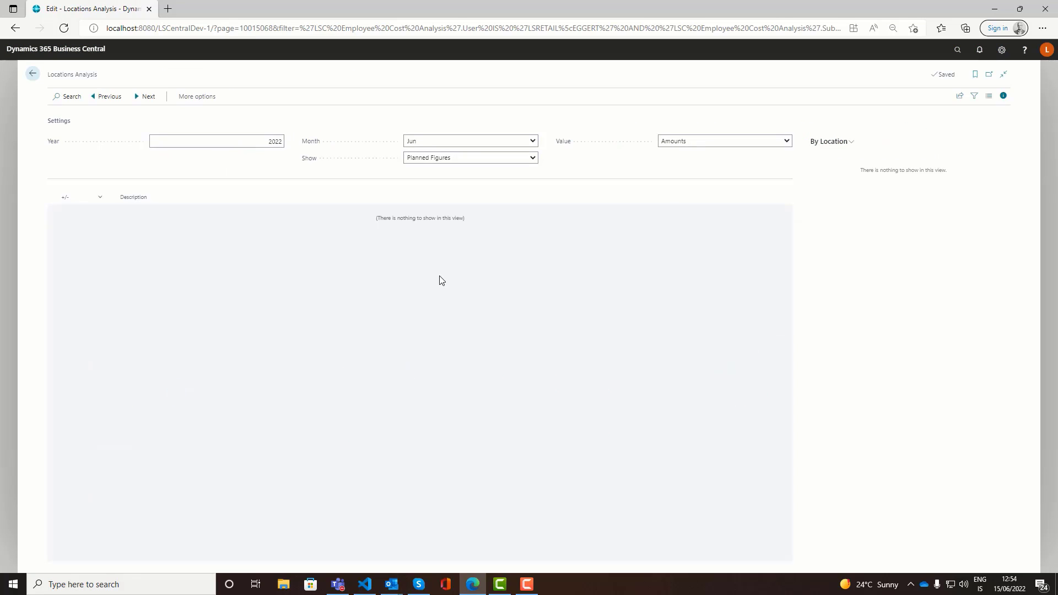
{"action": "left_click", "coordinate": [32, 74]}
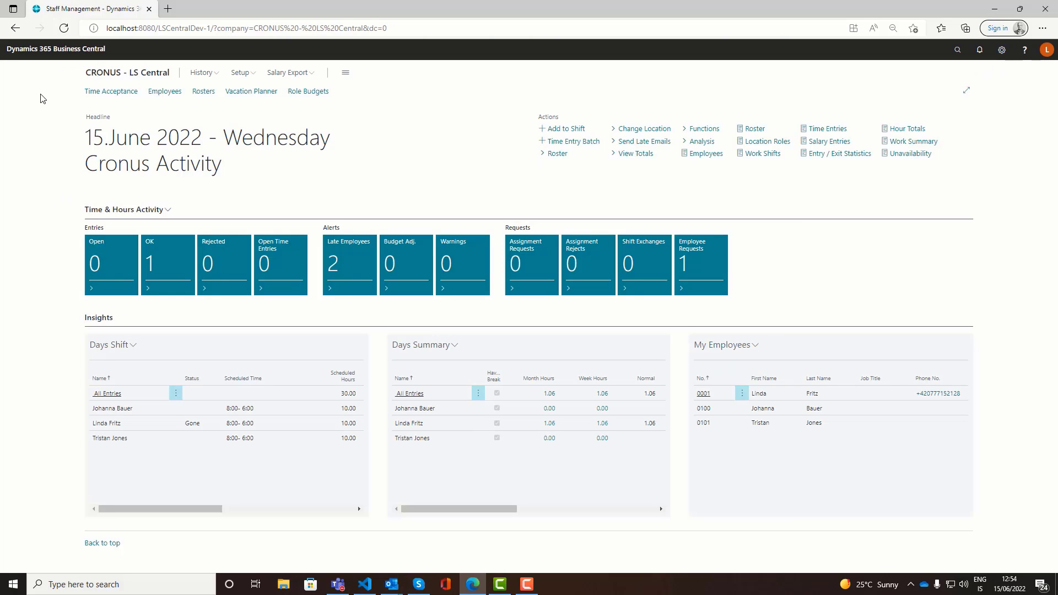
- Review the available salary period analyses and the staff functions for time entries, salary entries and period closing
{"action": "left_click", "coordinate": [716, 143]}
{"action": "mouse_move", "coordinate": [698, 241]}
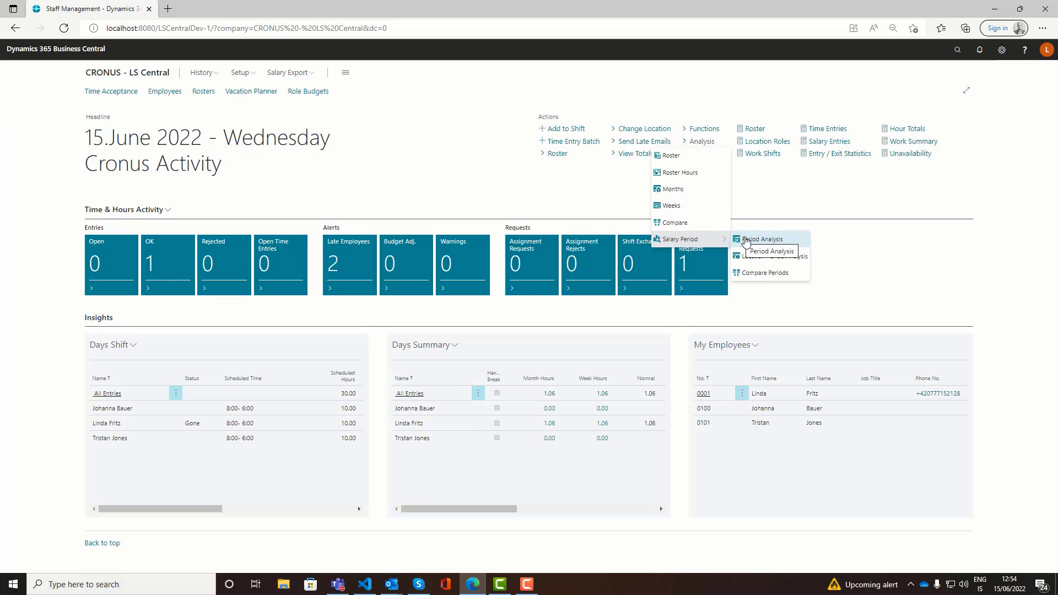
{"action": "left_click", "coordinate": [528, 190]}
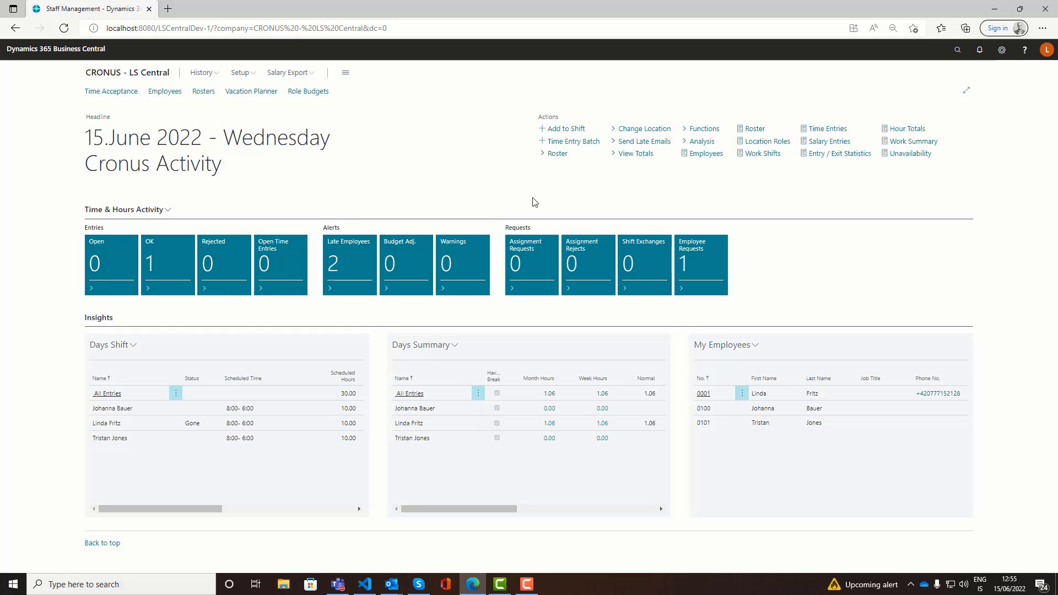
{"action": "left_click", "coordinate": [707, 130]}
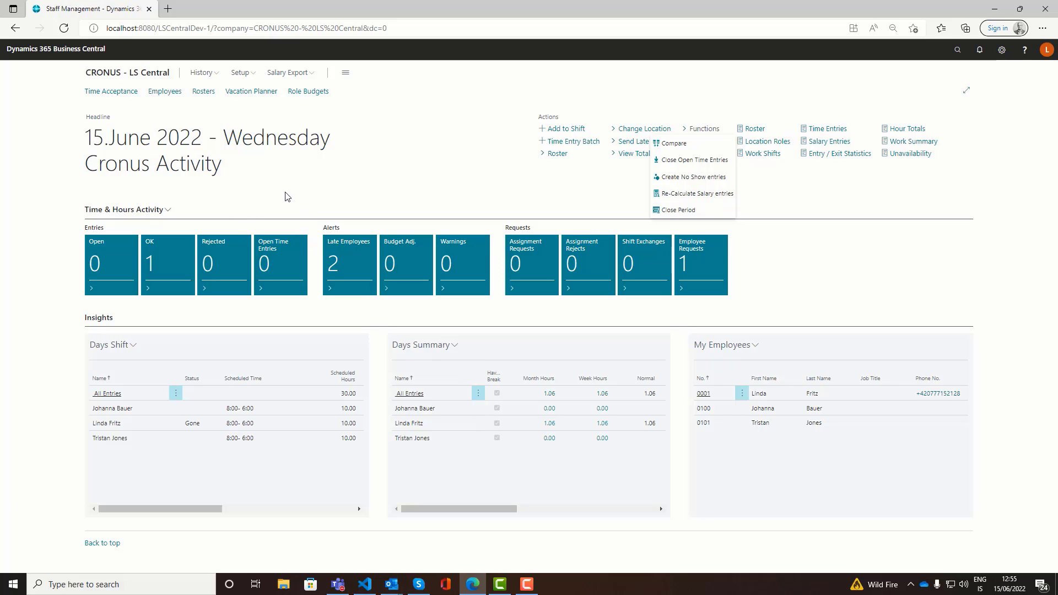
- Open the salary export list, view the Employee Salary Export options without exporting and return to the home page
{"action": "left_click", "coordinate": [287, 72]}
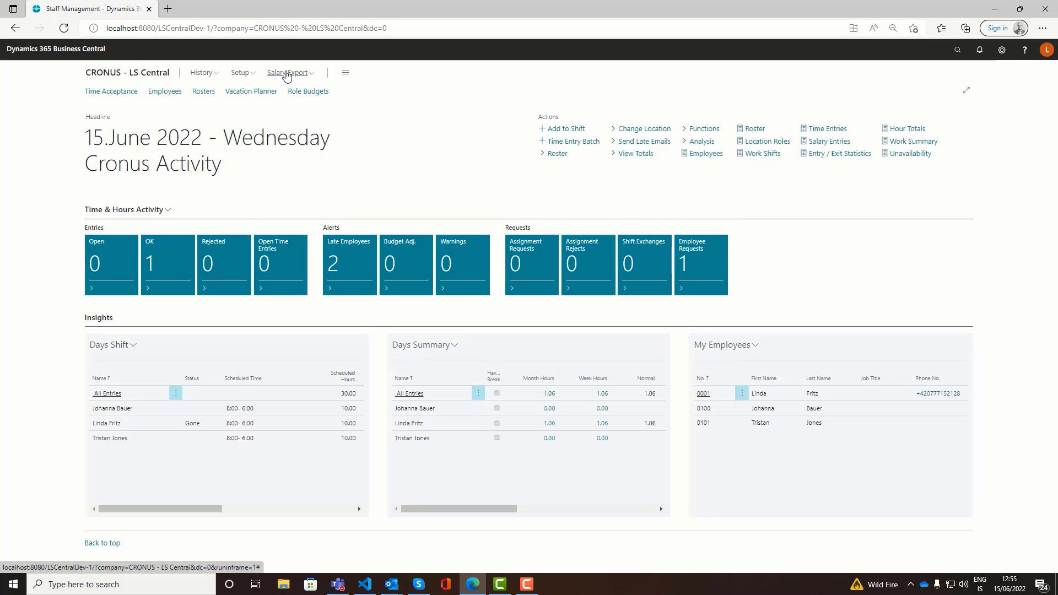
{"action": "left_click", "coordinate": [101, 92]}
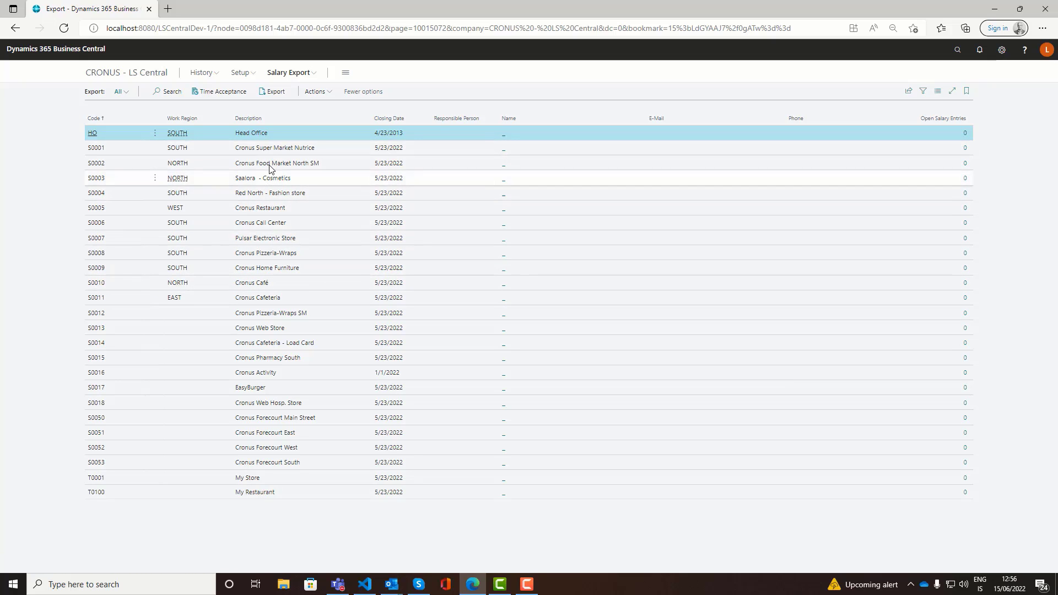
{"action": "left_click", "coordinate": [276, 91]}
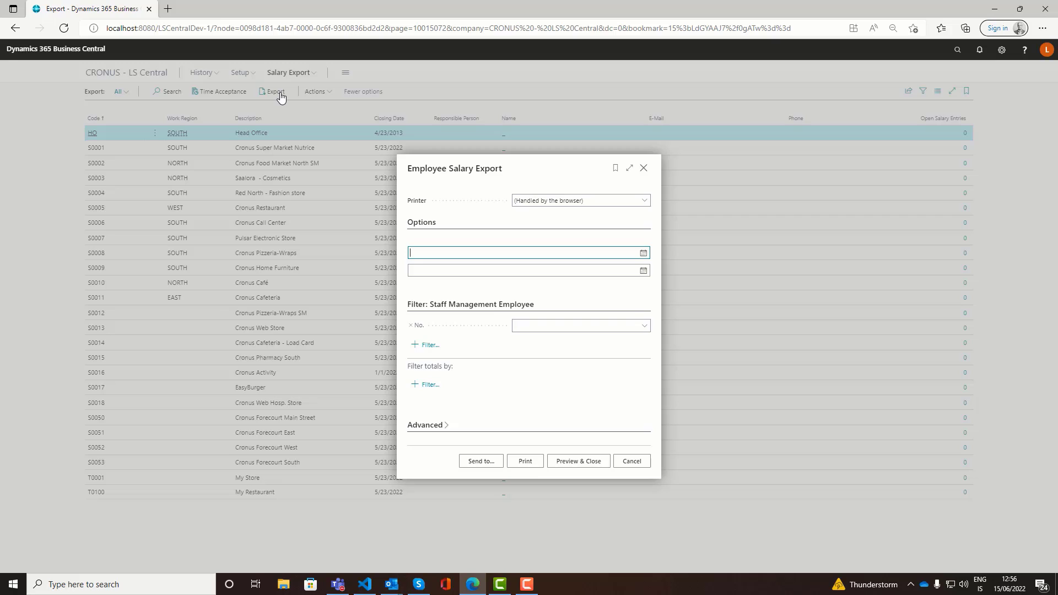
{"action": "key", "text": "Escape"}
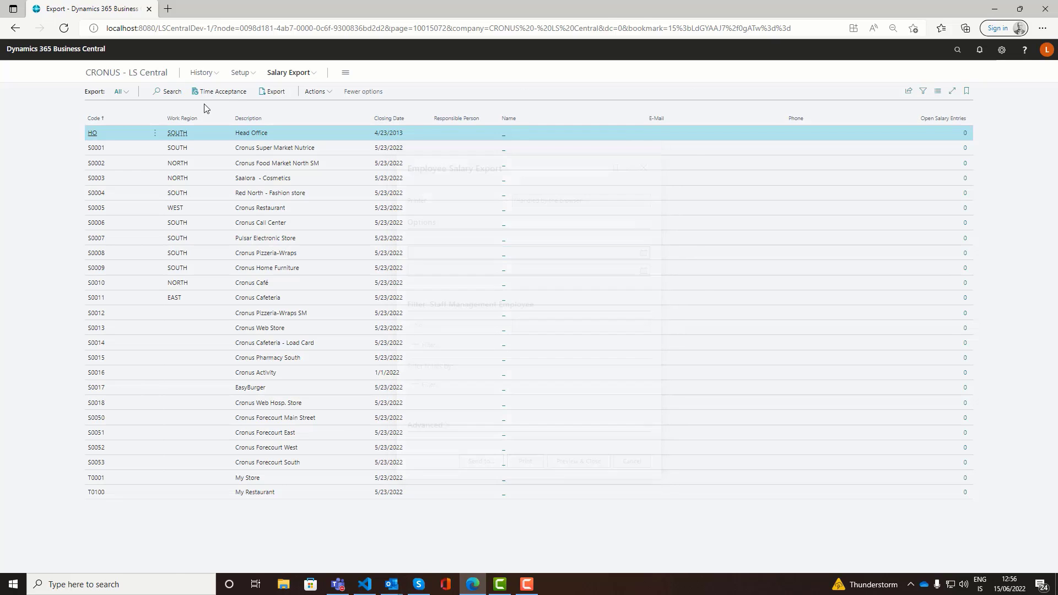
{"action": "left_click", "coordinate": [112, 73]}
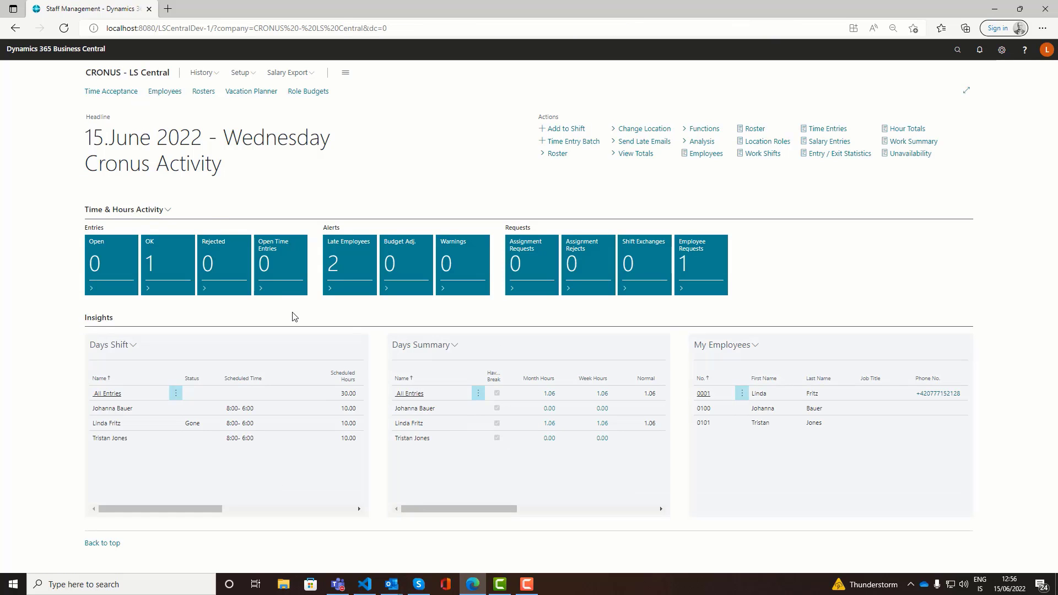